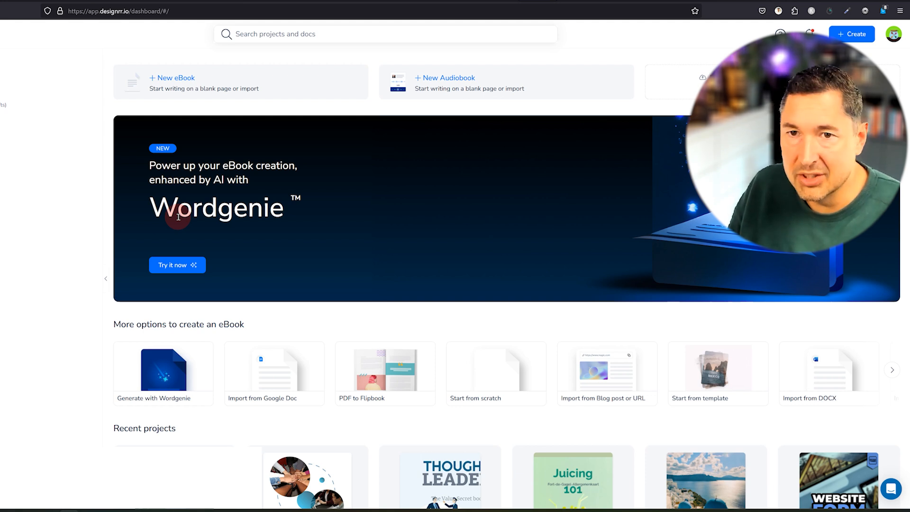
Step: Start a new eBook, bring in the "Lead Magnet - Start Your Own Business" text, and proceed to choosing a template
left_click(166, 78)
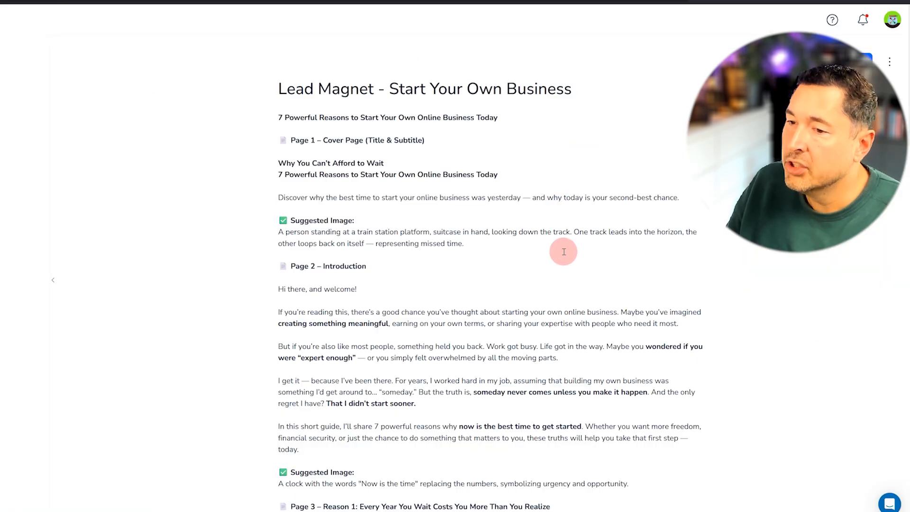
scroll(578, 284, "down", 10)
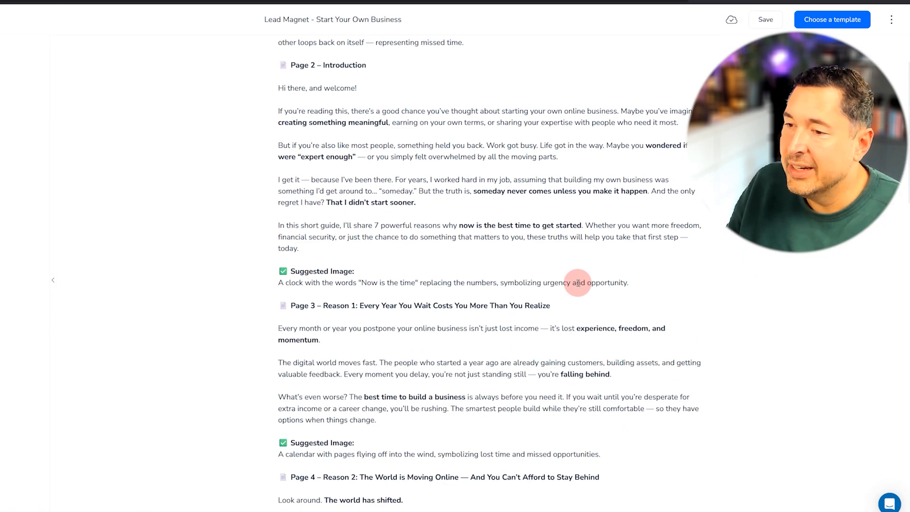
scroll(579, 283, "up", 4)
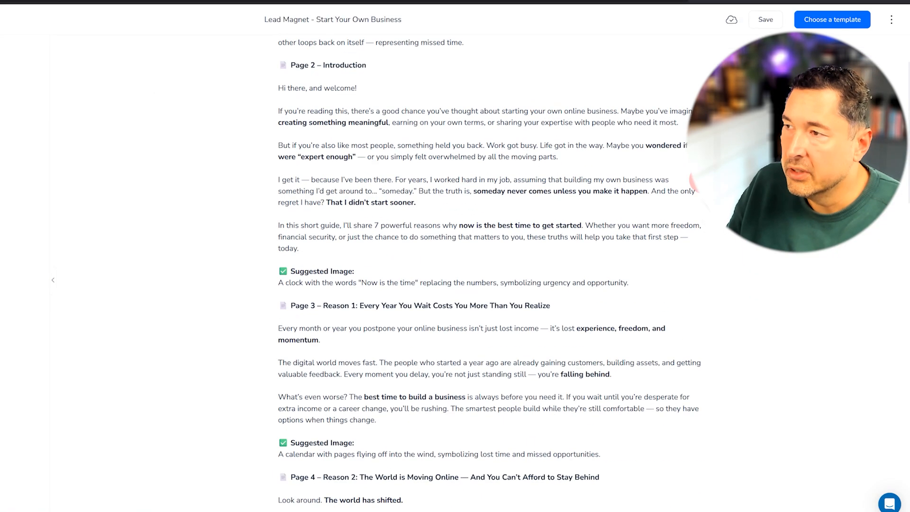
left_click(826, 21)
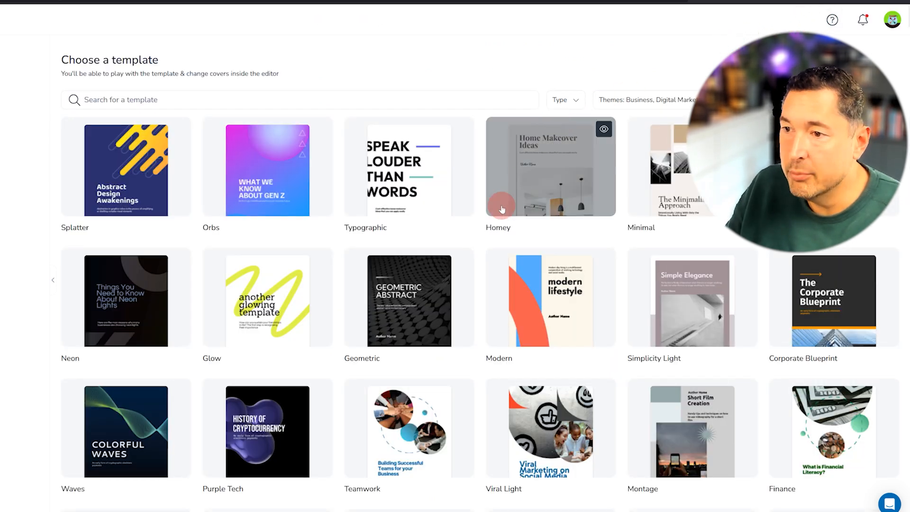
Step: Look through the template gallery and preview the Viral Light template with its alternative covers
scroll(502, 210, "down", 20)
scroll(391, 309, "down", 15)
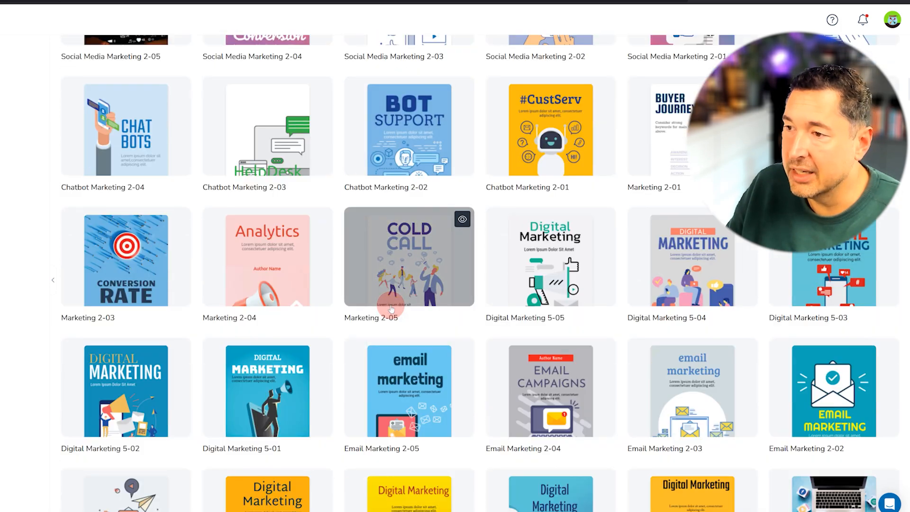
scroll(392, 309, "down", 15)
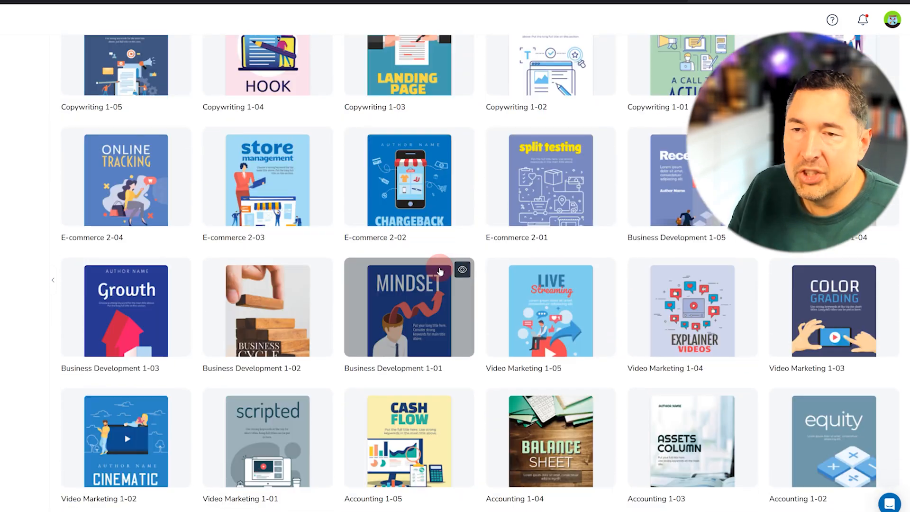
scroll(440, 271, "up", 3)
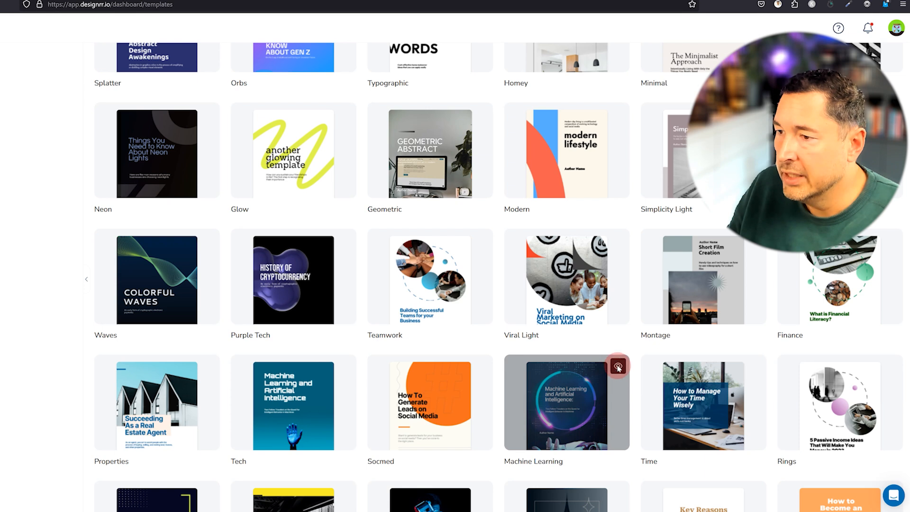
left_click(618, 366)
key("Escape")
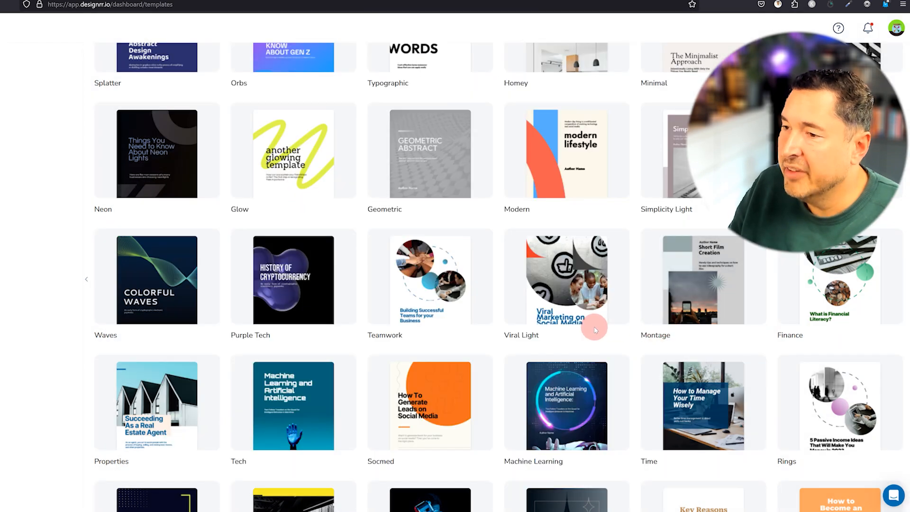
left_click(616, 240)
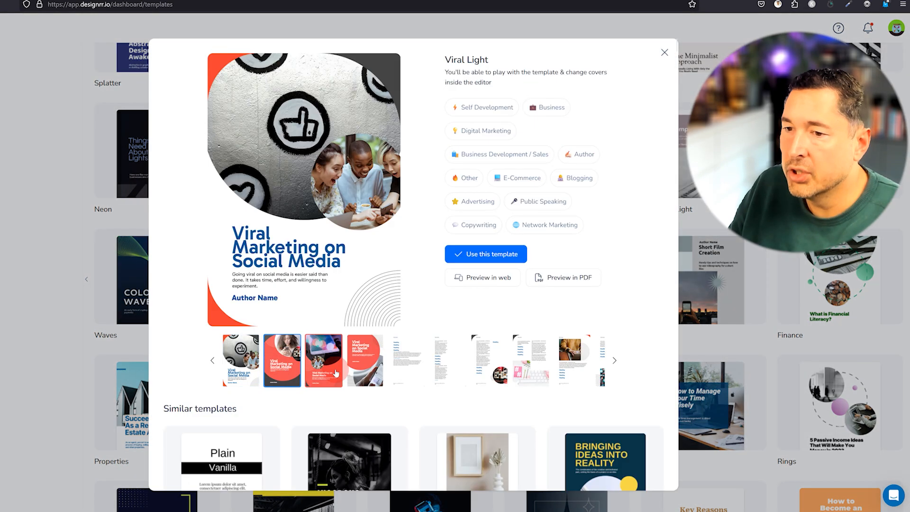
left_click(458, 253)
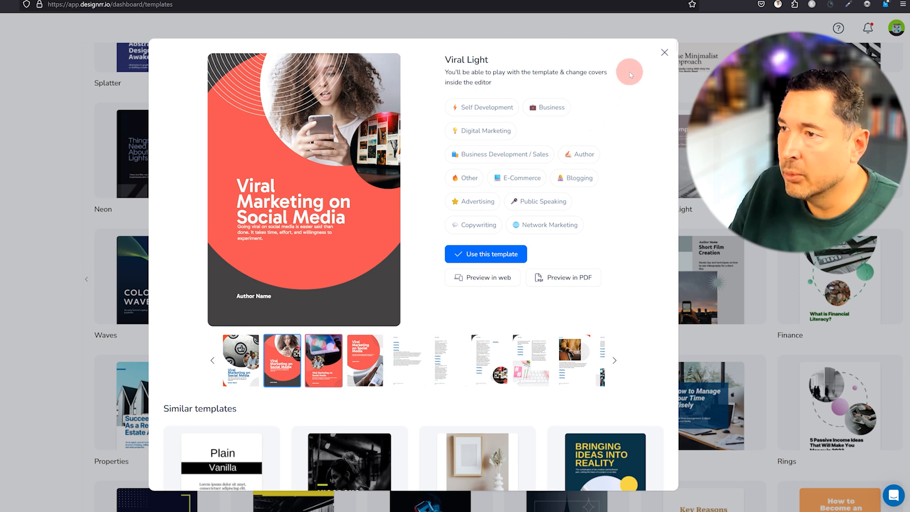
key("Escape")
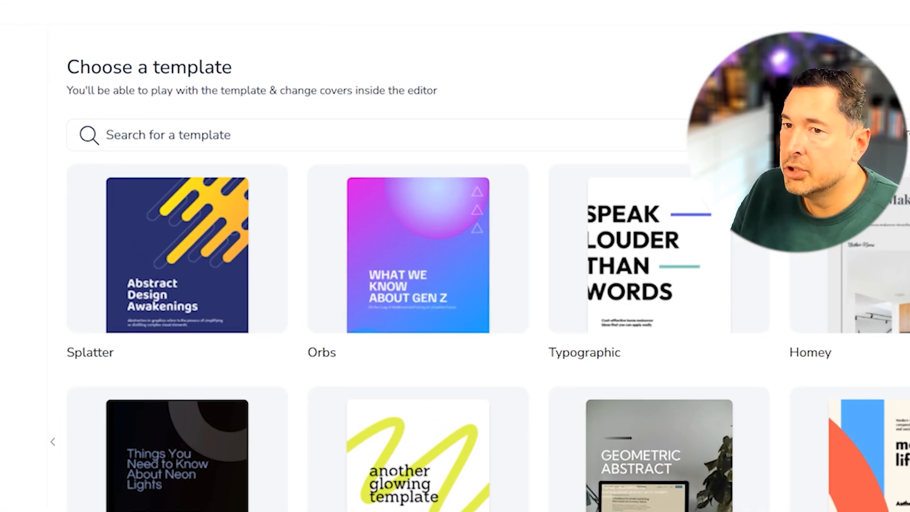
Step: Search the templates for "digital marketing" and apply the Digital Marketing 4-02 template to the eBook
type("digital marketing")
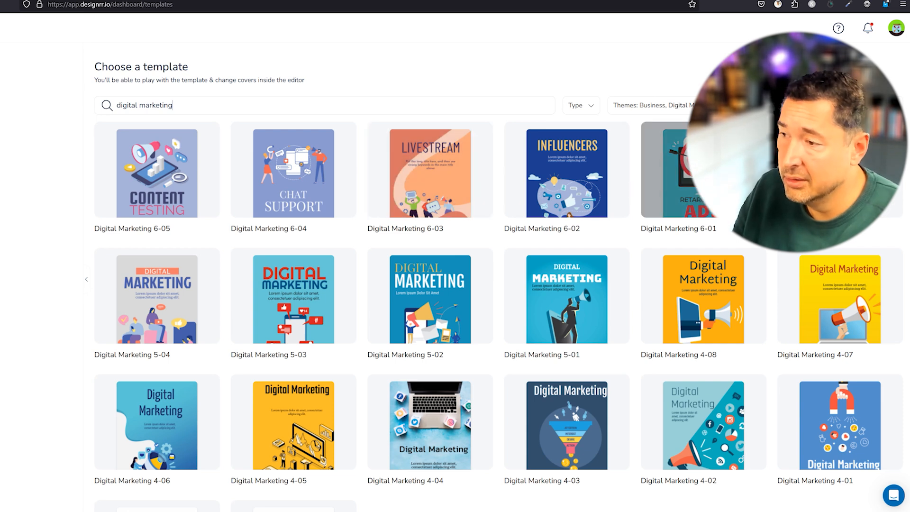
left_click(692, 434)
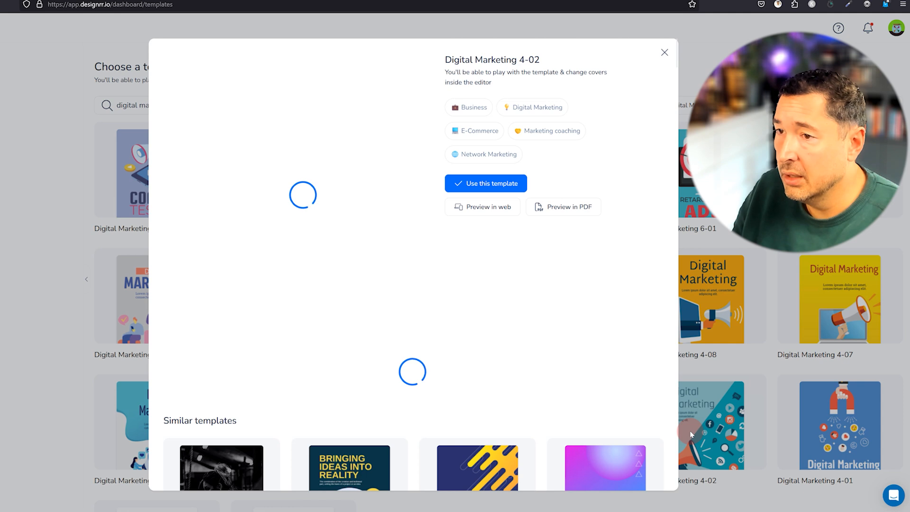
left_click(483, 183)
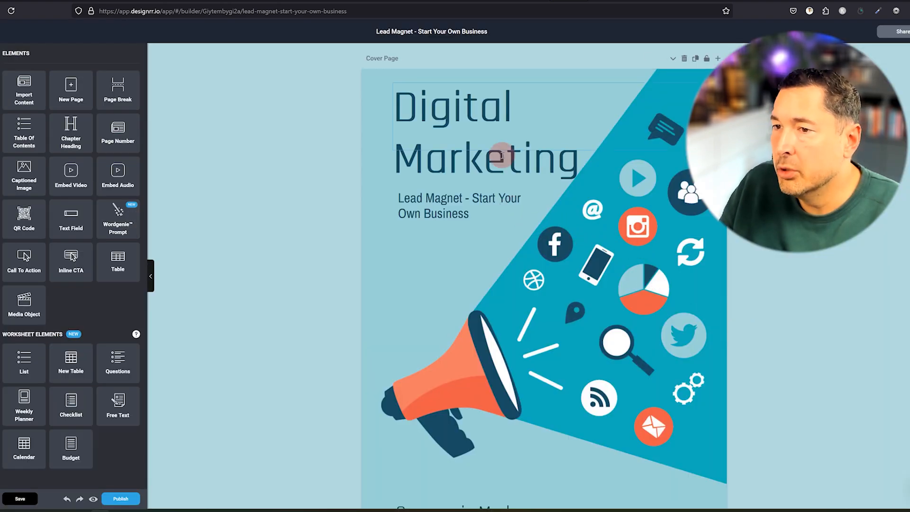
Step: Replace the cover title with "7 Powerful Reasons to Start Your Own Online Business Today" and move the cover subtitle below it
left_click(505, 153)
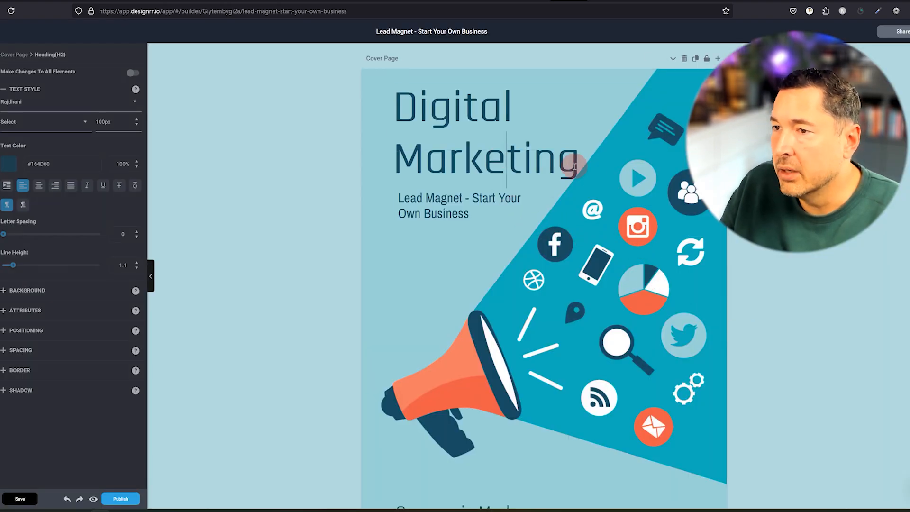
left_click_drag(574, 166, 303, 151)
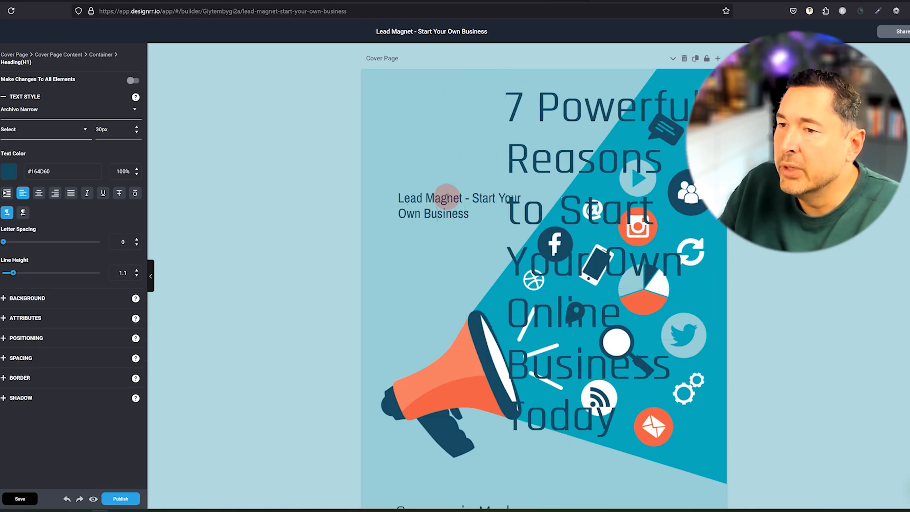
left_click_drag(404, 176, 392, 254)
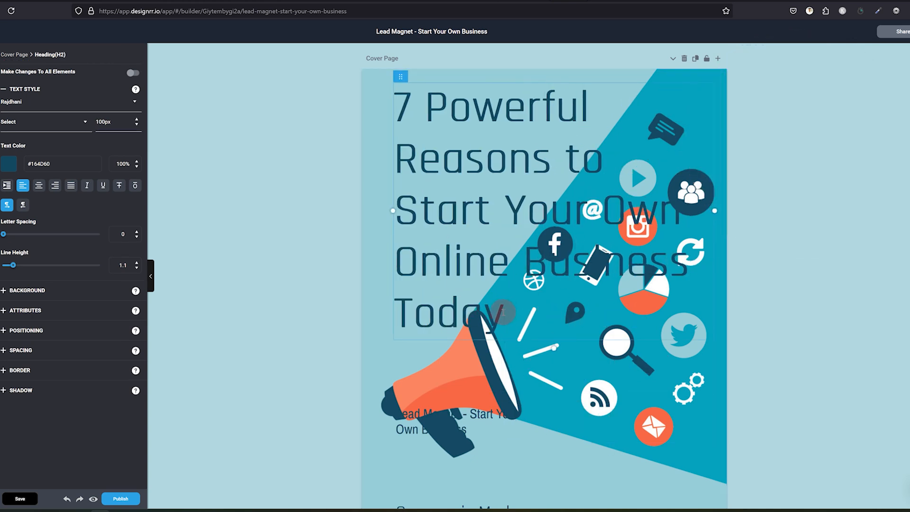
Step: Set the cover title's font to Jost at 65 px
left_click_drag(503, 313, 395, 159)
triple_click(468, 132)
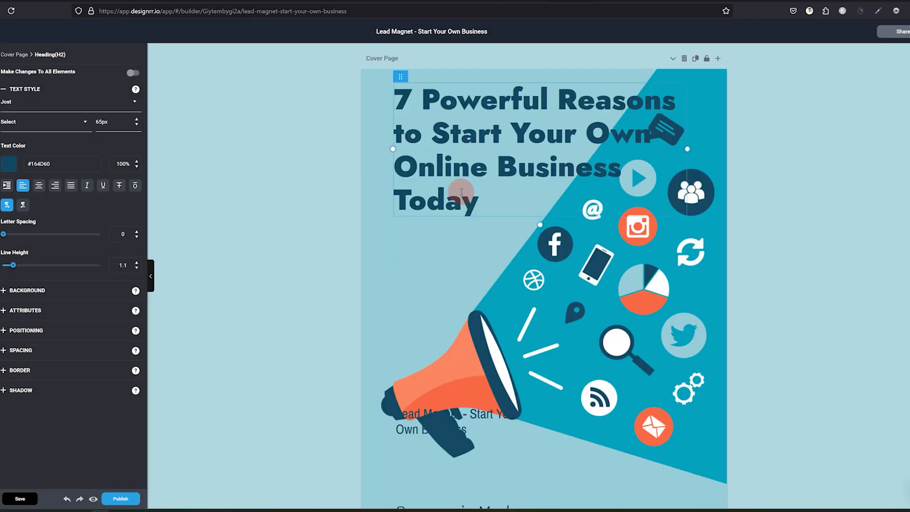
left_click_drag(478, 204, 394, 164)
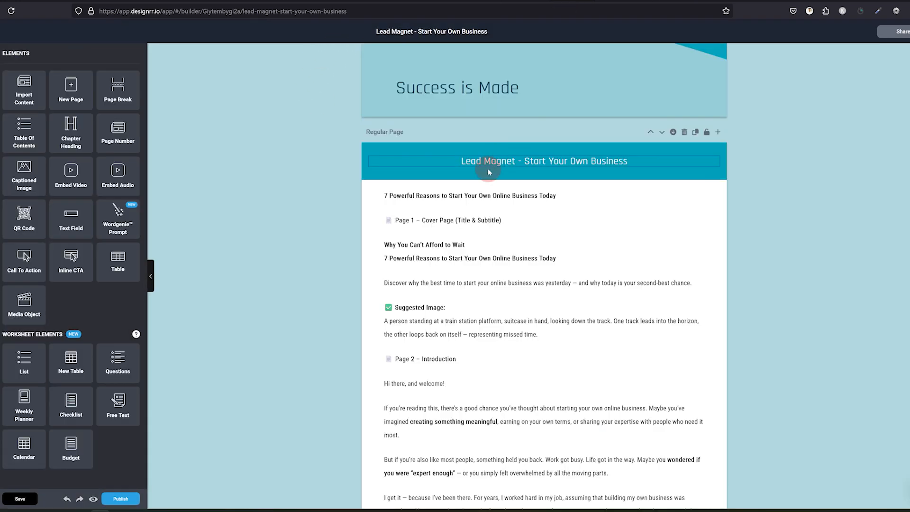
Step: Replace the page header with "7 Powerful Reasons to Start Your Own Online Business Today" and apply the change to all pages
triple_click(464, 195)
scroll(526, 278, "down", 12)
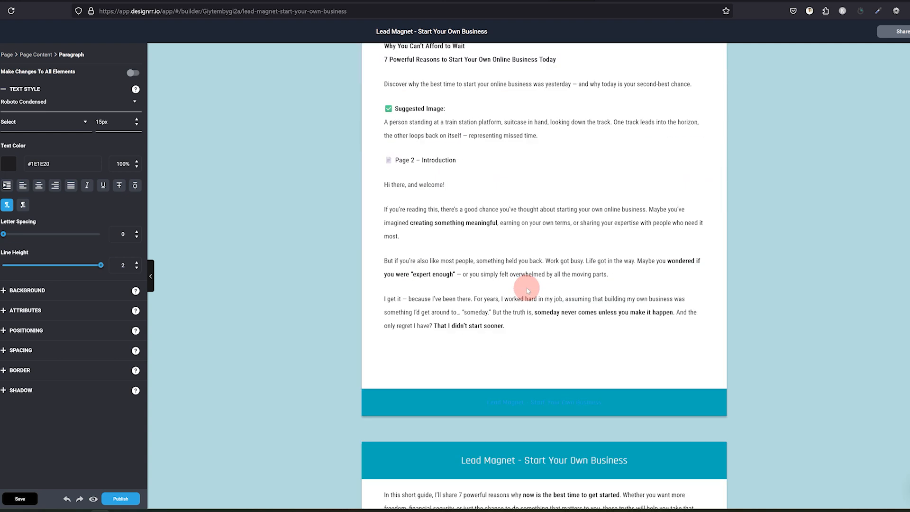
scroll(528, 291, "up", 6)
scroll(528, 290, "up", 8)
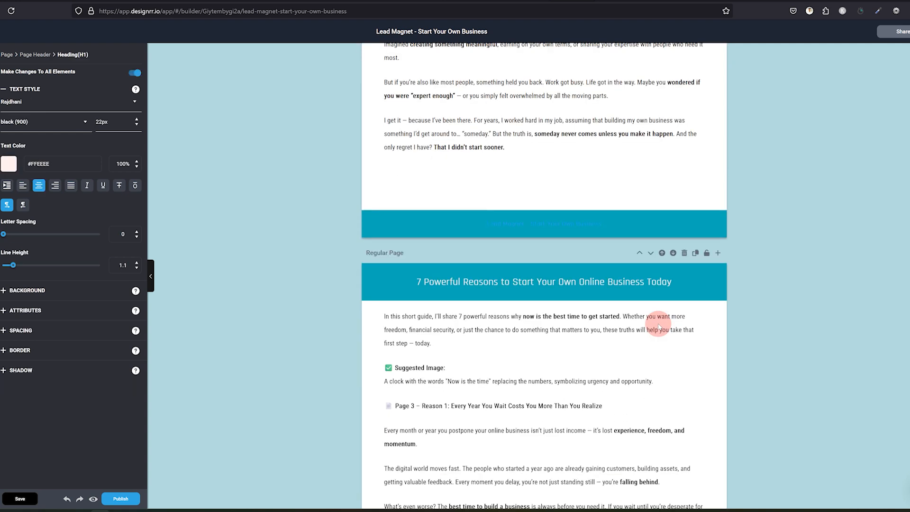
scroll(659, 324, "up", 11)
left_click(710, 309)
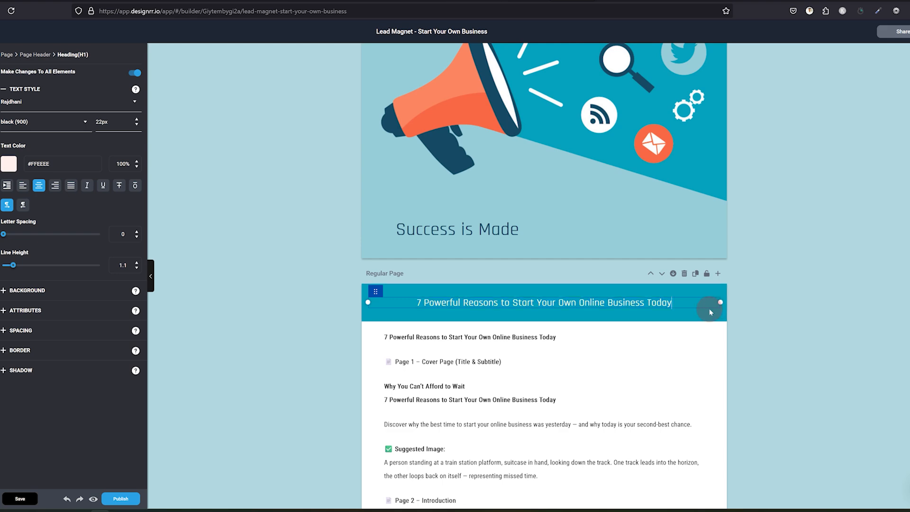
Step: Change the page header's font to Jost from the Google fonts collection for all header elements
left_click(685, 315)
scroll(678, 317, "down", 6)
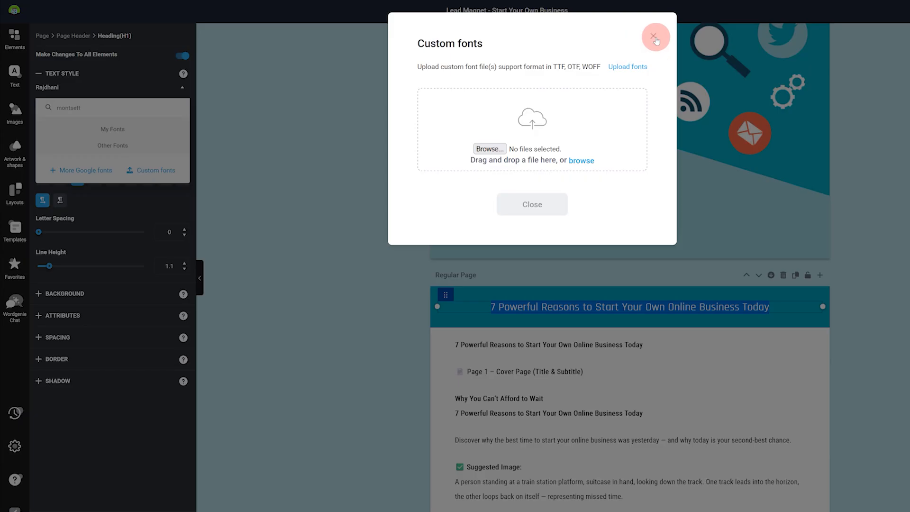
left_click(307, 107)
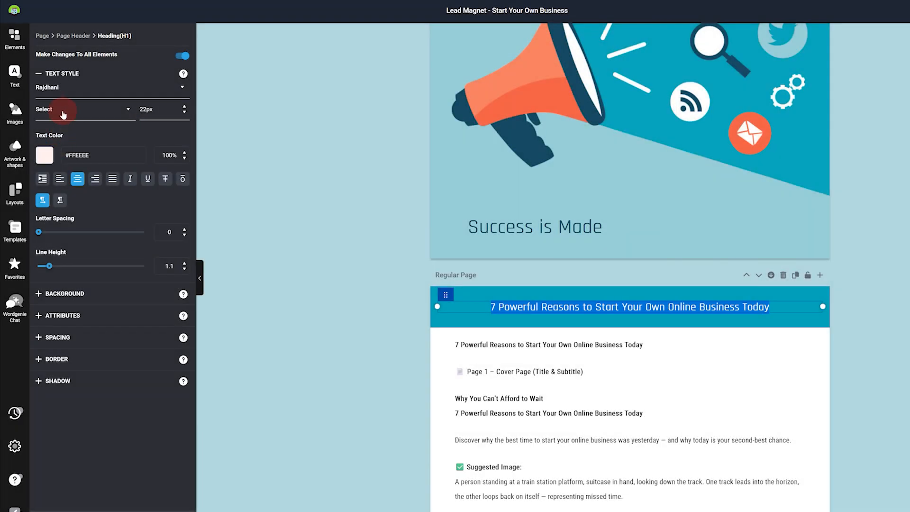
left_click(57, 90)
left_click(115, 118)
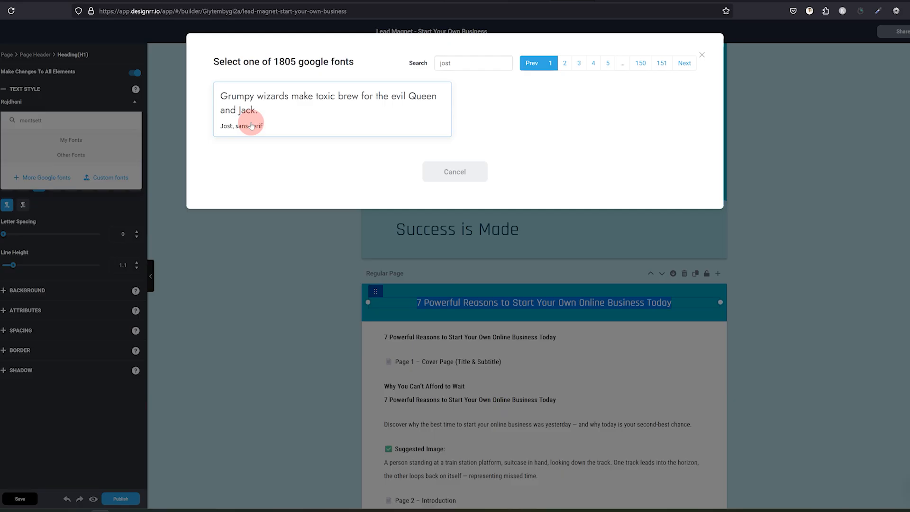
left_click(472, 173)
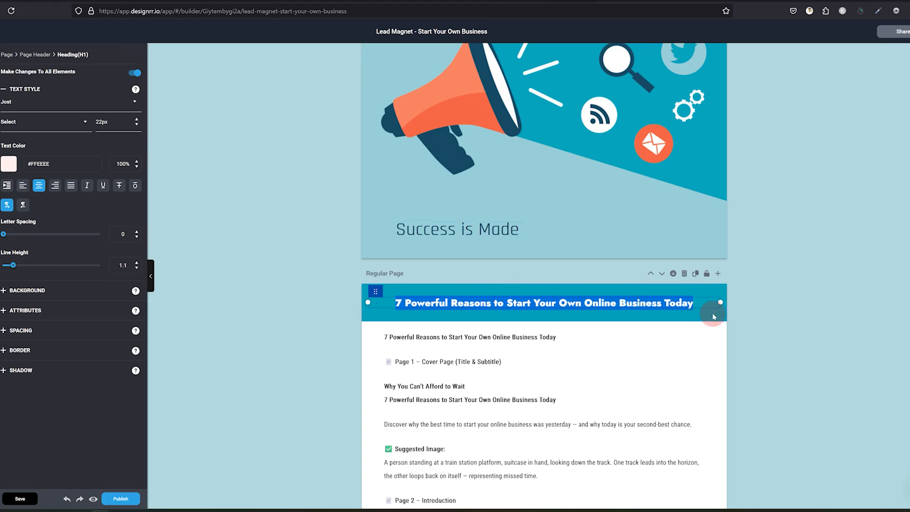
left_click(740, 316)
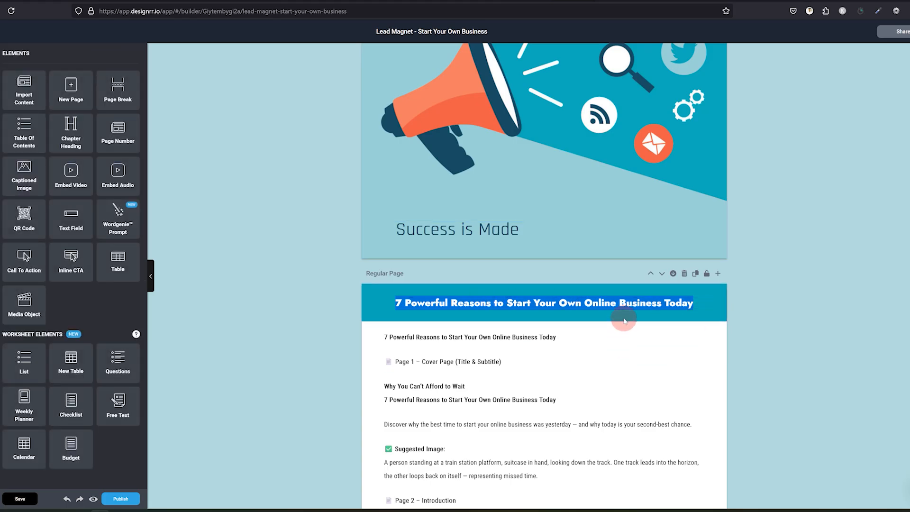
left_click(626, 320)
Step: Delete the cover-page text and page notes above "Hi there, and welcome!" on the first content page
scroll(630, 315, "down", 5)
left_click(497, 186)
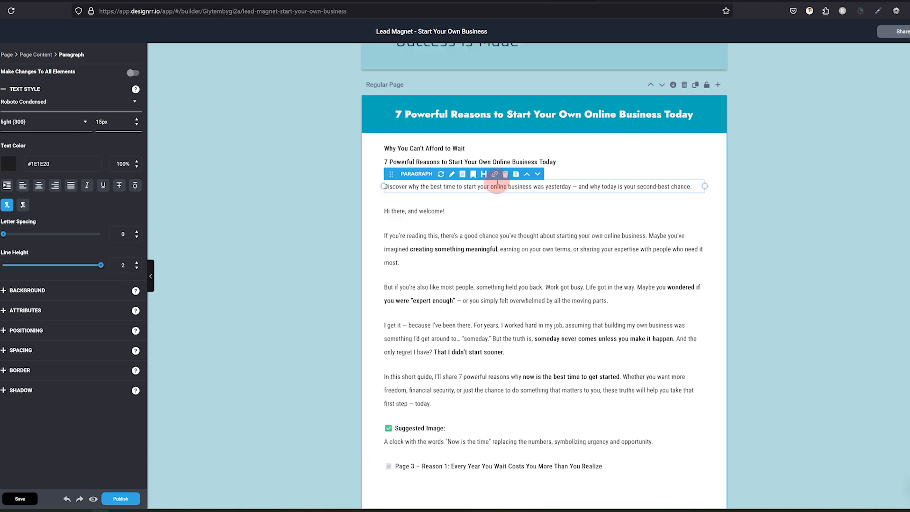
left_click(506, 176)
left_click(472, 160)
left_click(505, 136)
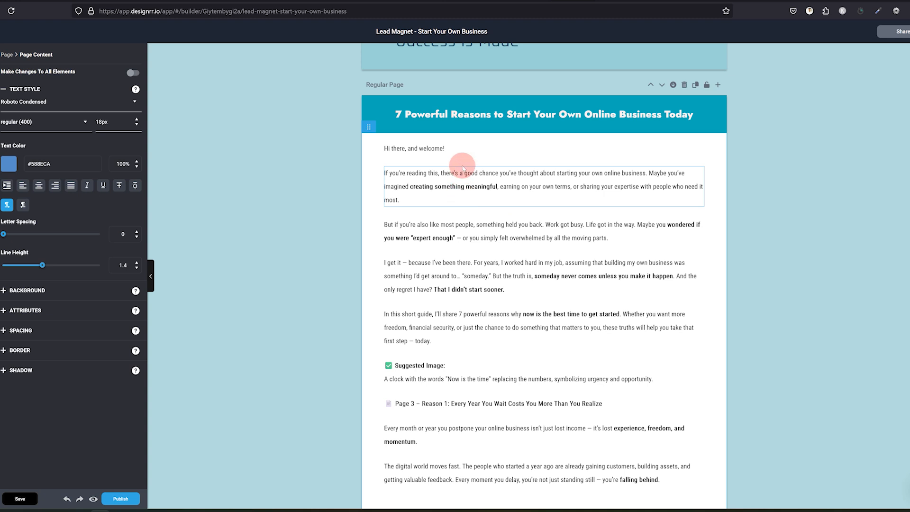
Step: Insert a page break before "Page 3 – Reason 1" so that this section starts on a new page
scroll(464, 208, "down", 3)
scroll(467, 257, "up", 3)
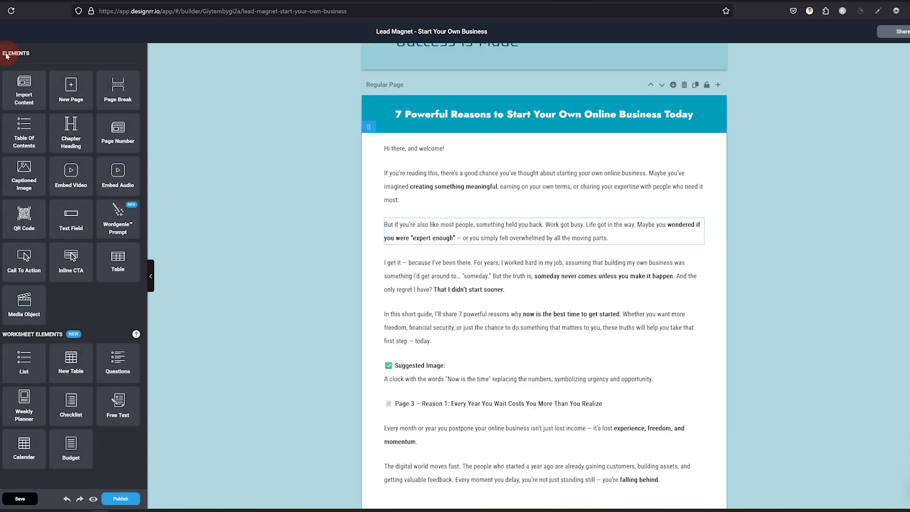
left_click_drag(127, 88, 424, 288)
left_click_drag(428, 337, 433, 382)
left_click(660, 277)
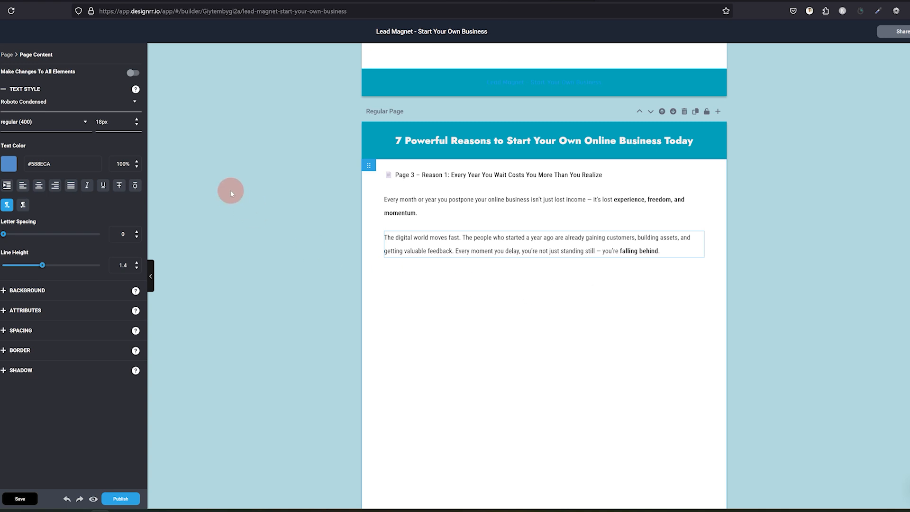
Step: Reflow the page content and shorten the section heading to "Reason 1: Every Year You Wait Costs You More Than You Realize"
left_click(373, 167)
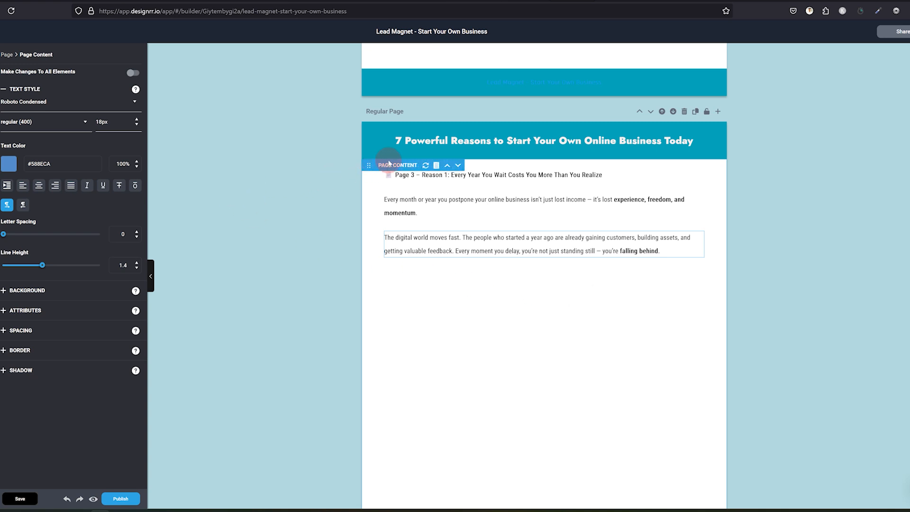
left_click(426, 166)
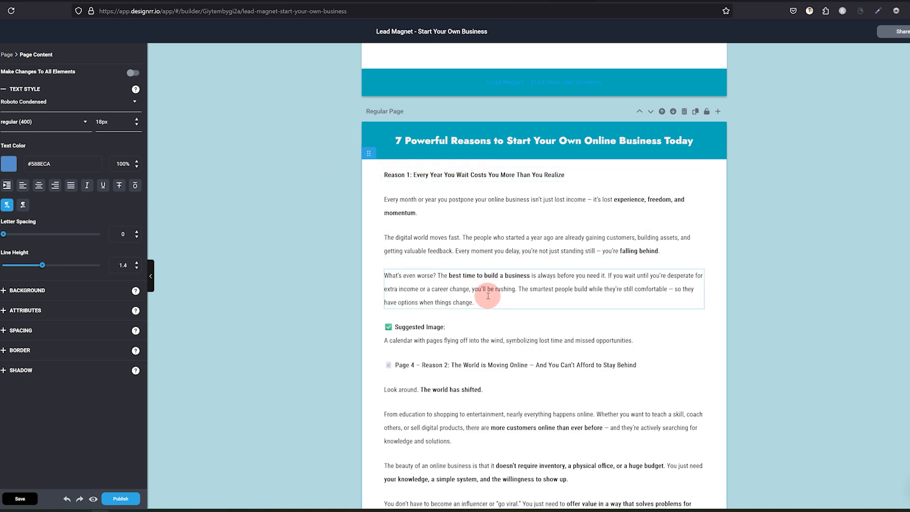
Step: Delete the "Suggested Image" paragraph below the Reason 1 text and the one in the Reason 3 section
left_click(481, 306)
scroll(474, 321, "down", 1)
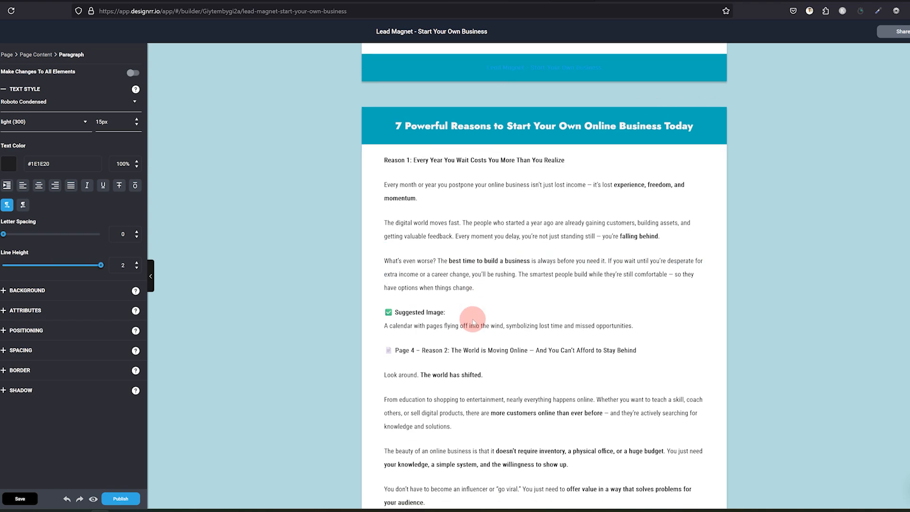
left_click(458, 286)
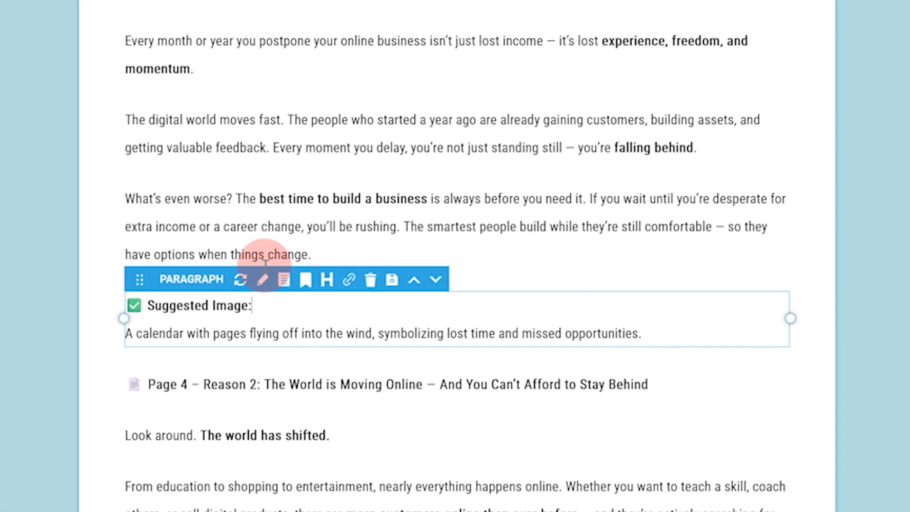
left_click(374, 281)
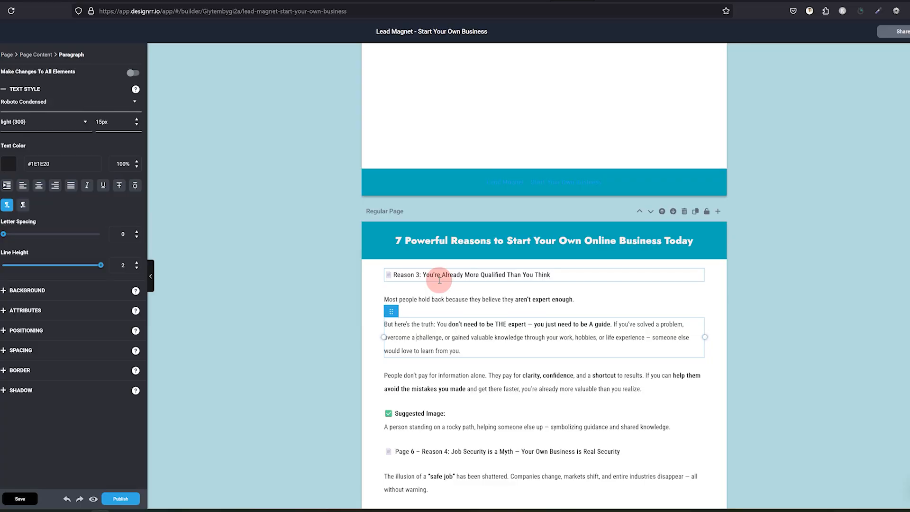
scroll(447, 301, "down", 5)
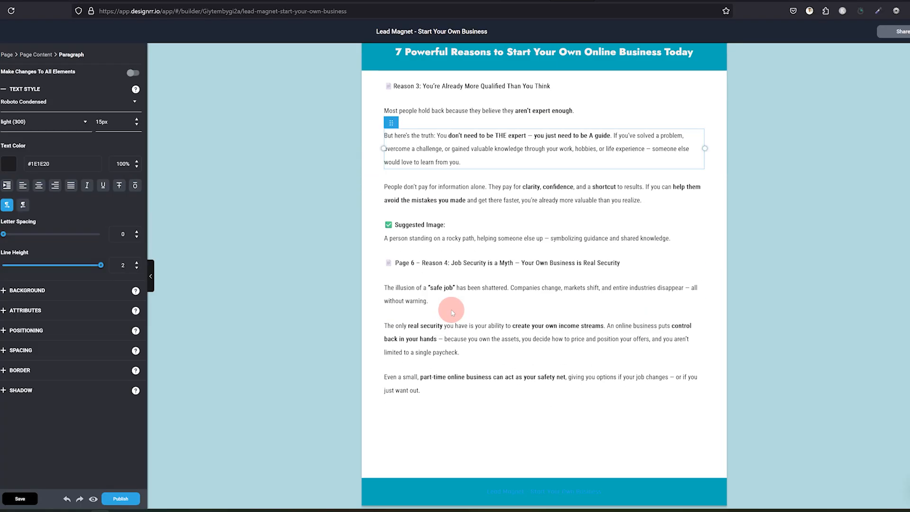
left_click(409, 229)
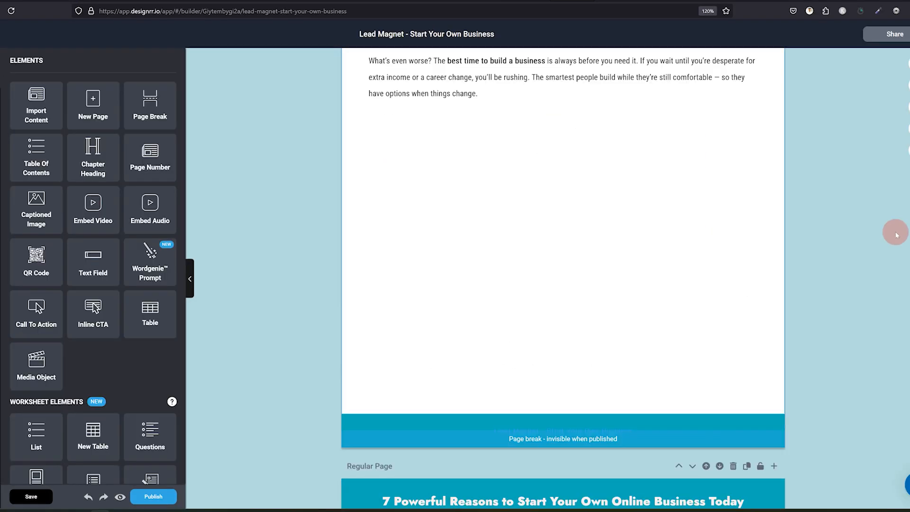
Step: Copy the signpost image suggestion from the Reason 7 page and generate an image from it in Midjourney
scroll(563, 279, "up", 20)
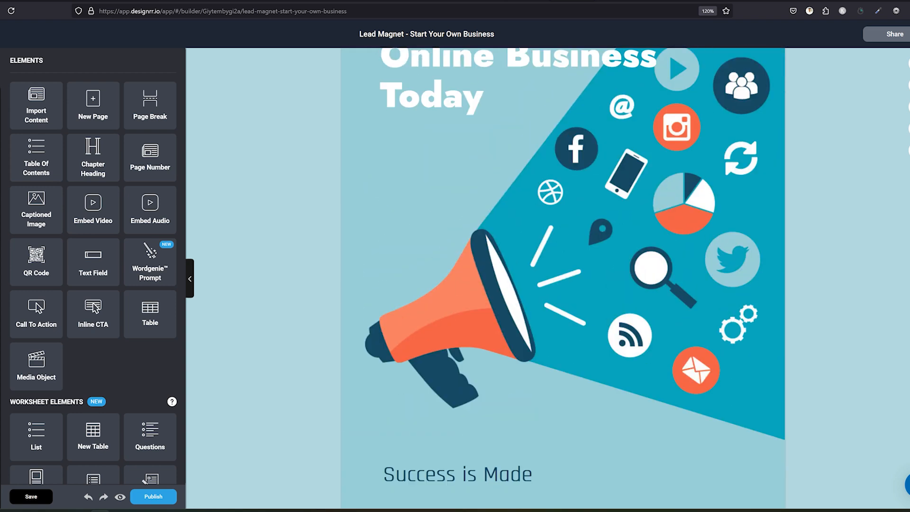
scroll(563, 279, "down", 20)
scroll(563, 278, "down", 15)
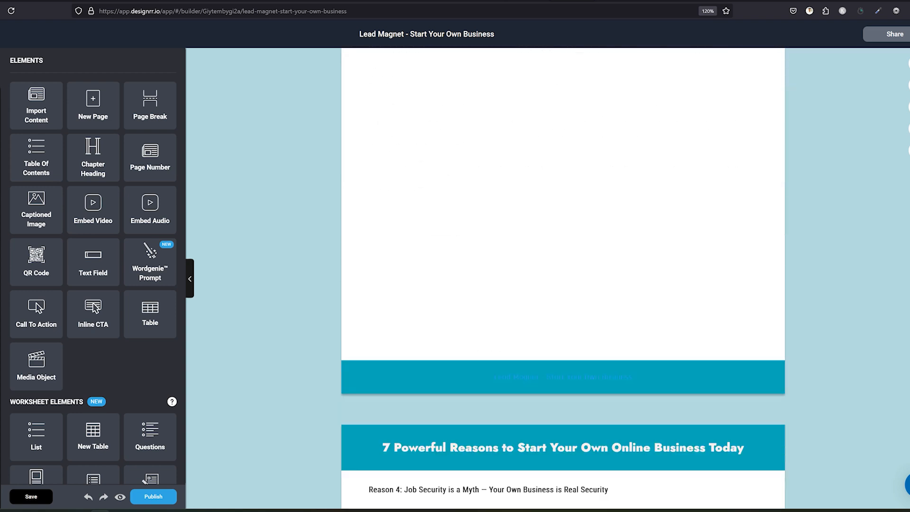
scroll(792, 332, "down", 15)
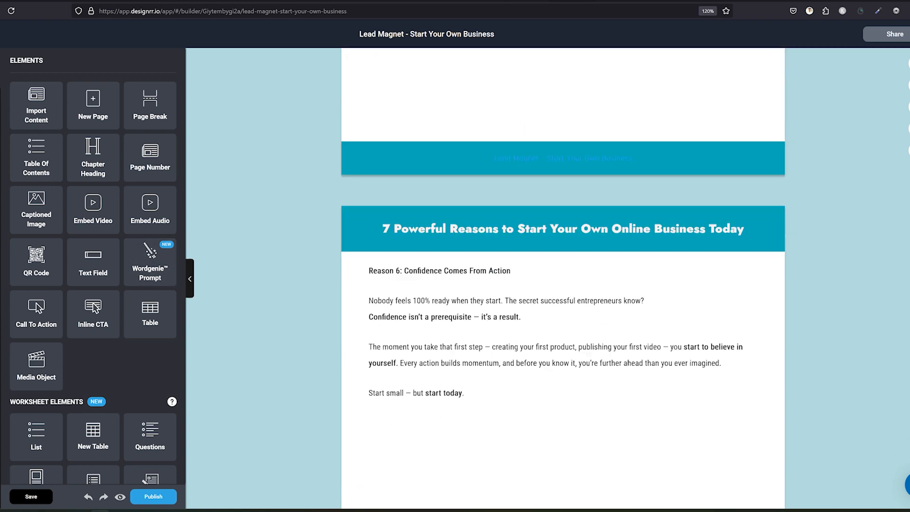
left_click(709, 328)
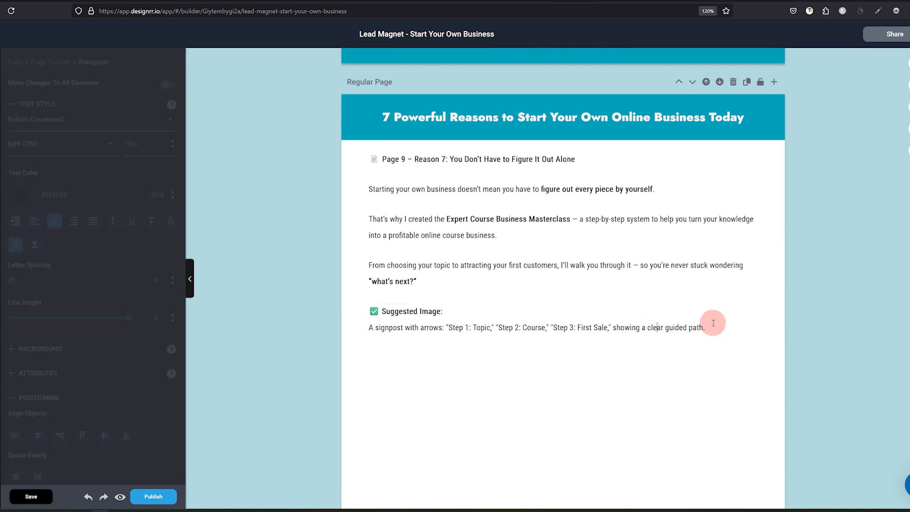
left_click_drag(705, 328, 370, 330)
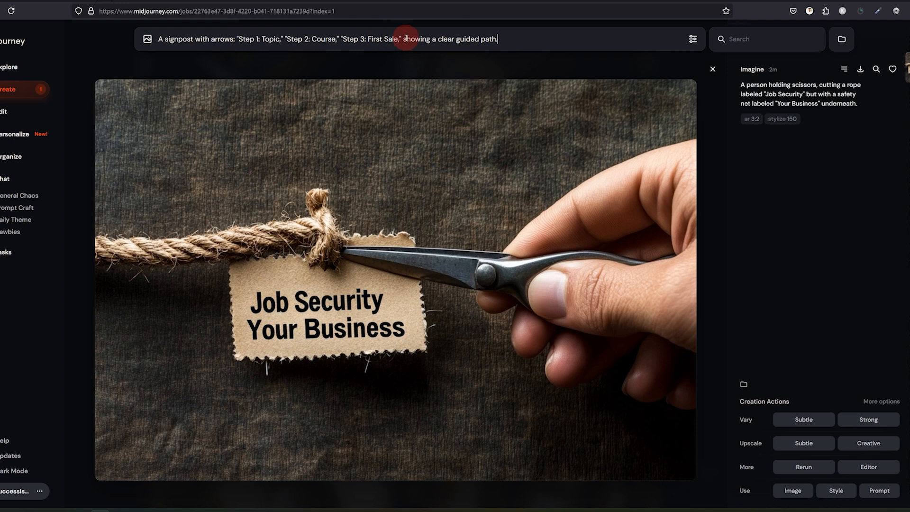
key("Return")
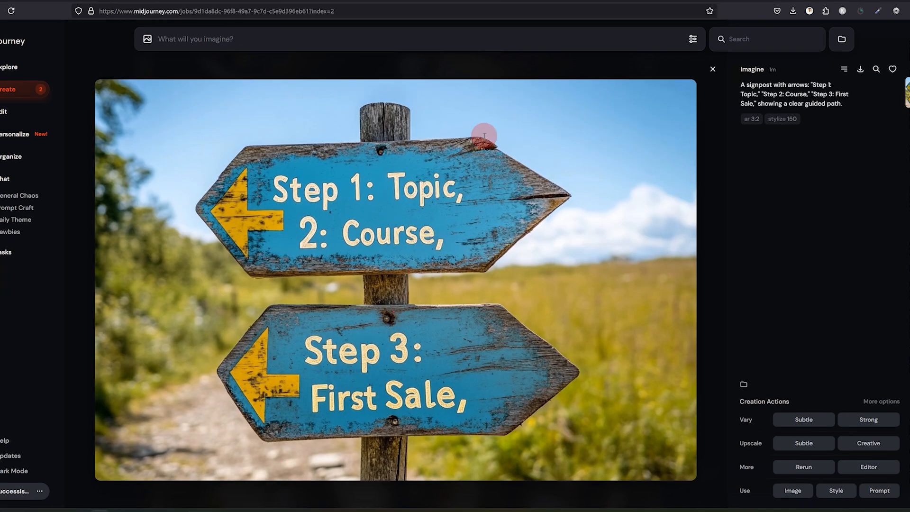
Step: Return to the eBook in Designrr and delete the "Suggested Image" signpost paragraph from the Reason 7 page
left_click(572, 1)
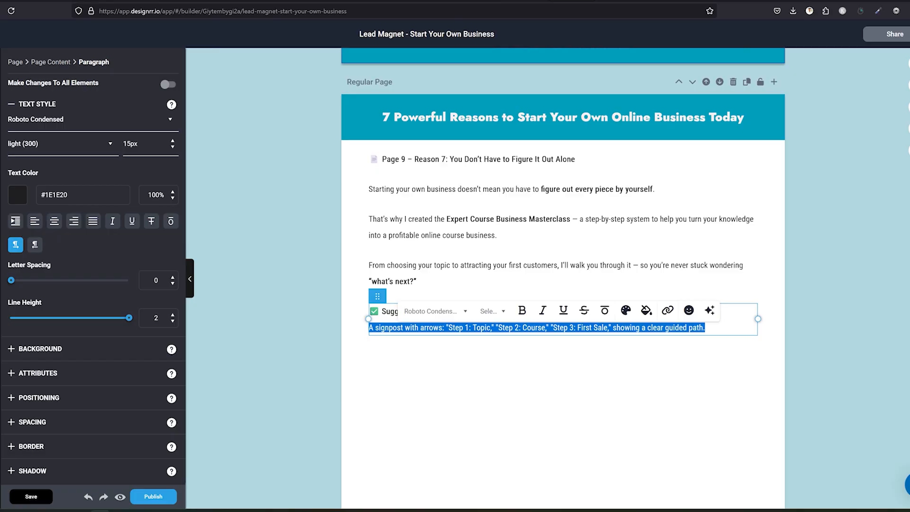
left_click(549, 362)
left_click_drag(443, 312, 352, 293)
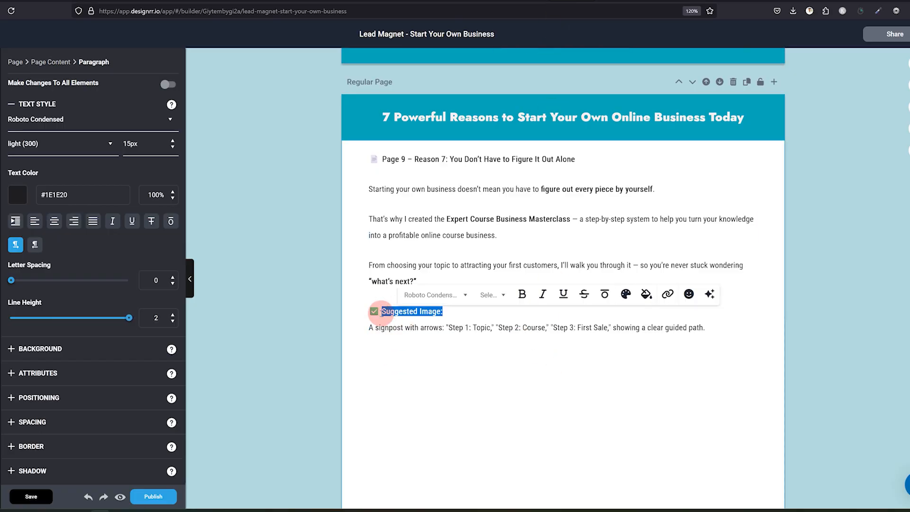
Step: Upload the generated signpost PNG to the "My images" folder of the image library
left_click(48, 100)
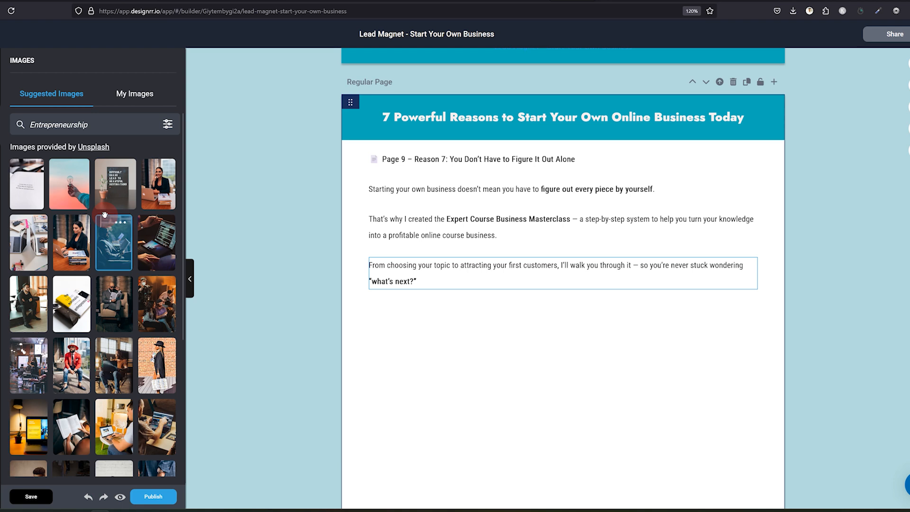
scroll(98, 329, "down", 4)
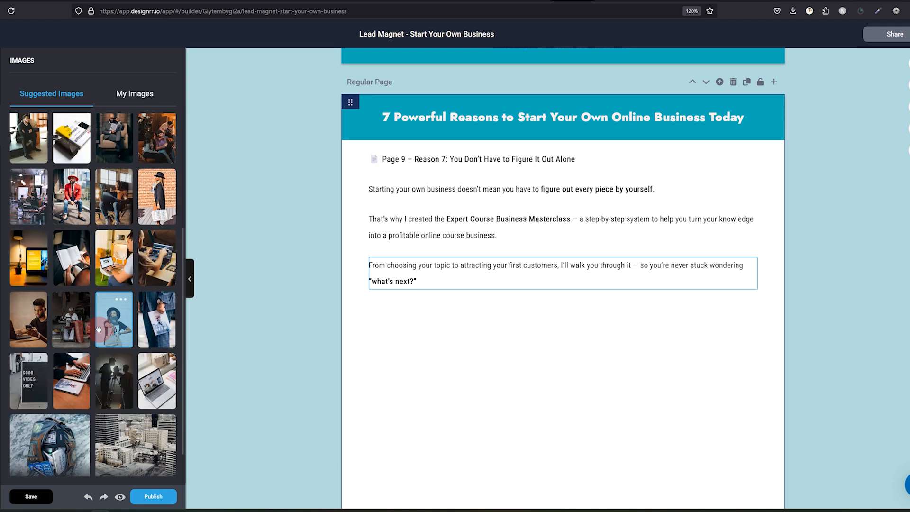
scroll(99, 329, "up", 8)
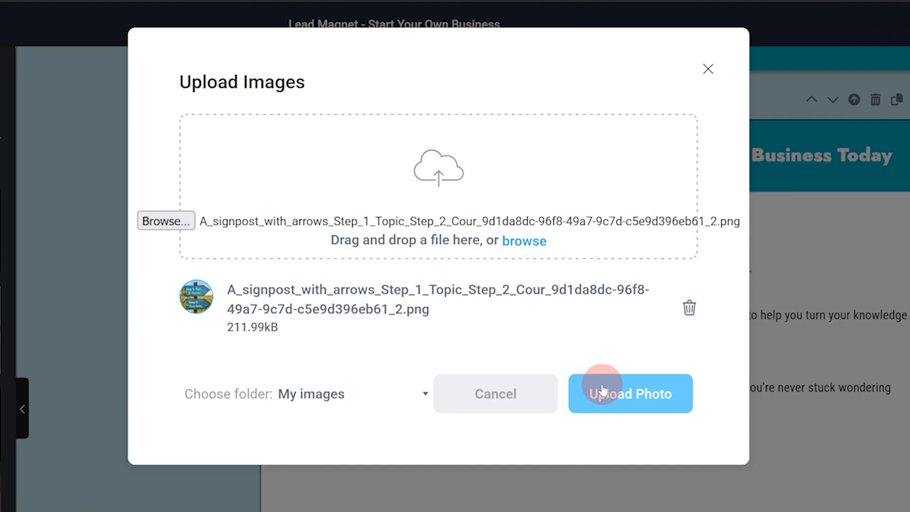
left_click(605, 395)
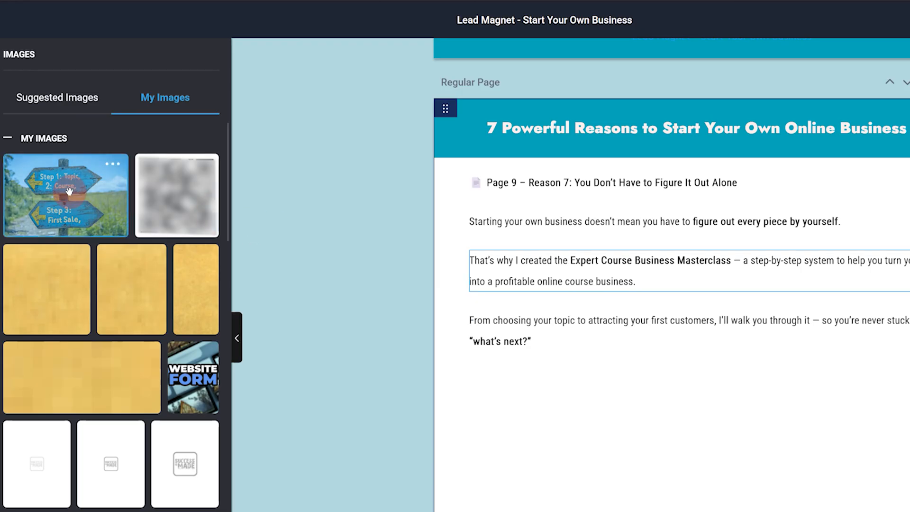
Step: Place the signpost image below the Reason 7 text, centre it on the page and enlarge it slightly
left_click_drag(69, 191, 610, 416)
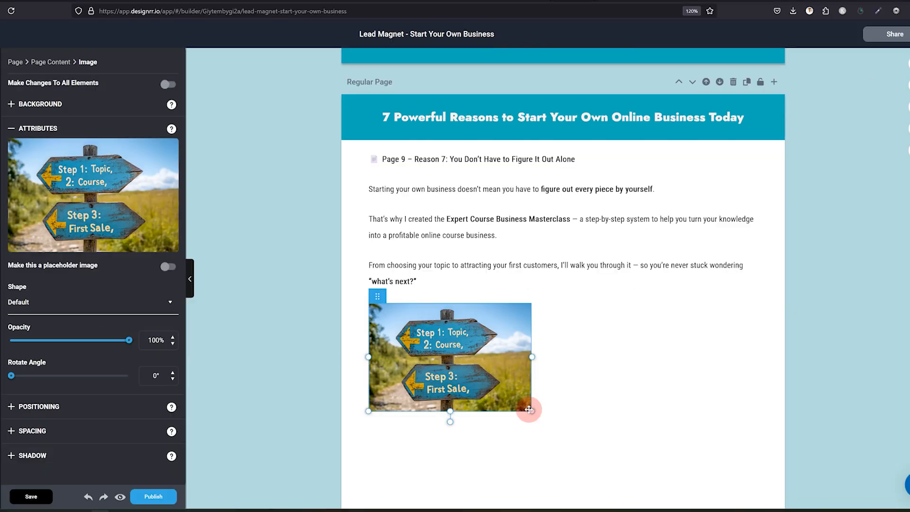
mouse_move(529, 410)
left_mouse_down()
mouse_move(620, 482)
mouse_move(674, 507)
mouse_move(563, 410)
mouse_move(530, 396)
mouse_move(528, 407)
left_mouse_up()
mouse_move(98, 168)
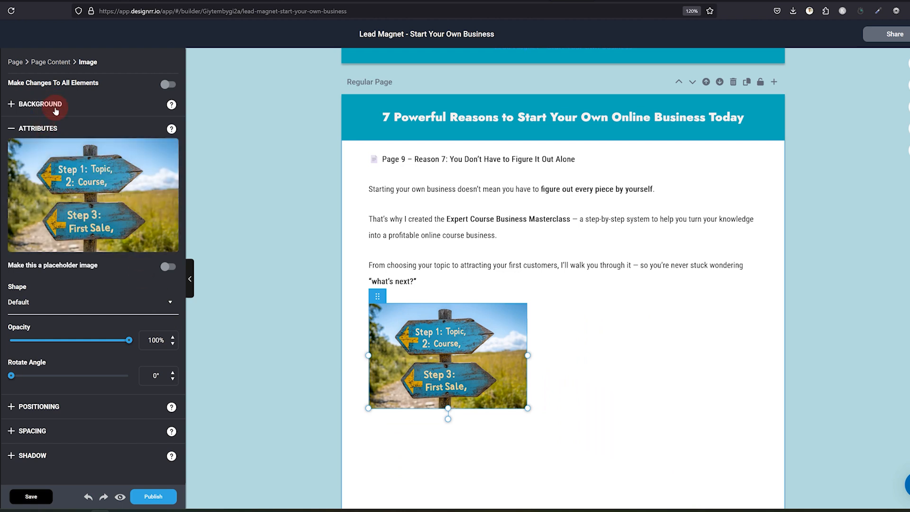
left_click(52, 411)
left_click(36, 473)
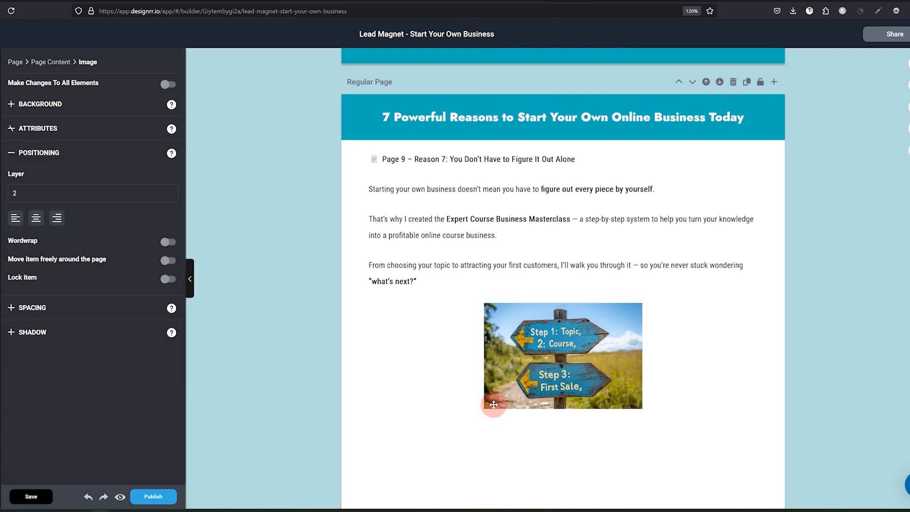
mouse_move(481, 410)
left_mouse_down()
mouse_move(467, 420)
mouse_move(475, 419)
left_mouse_up()
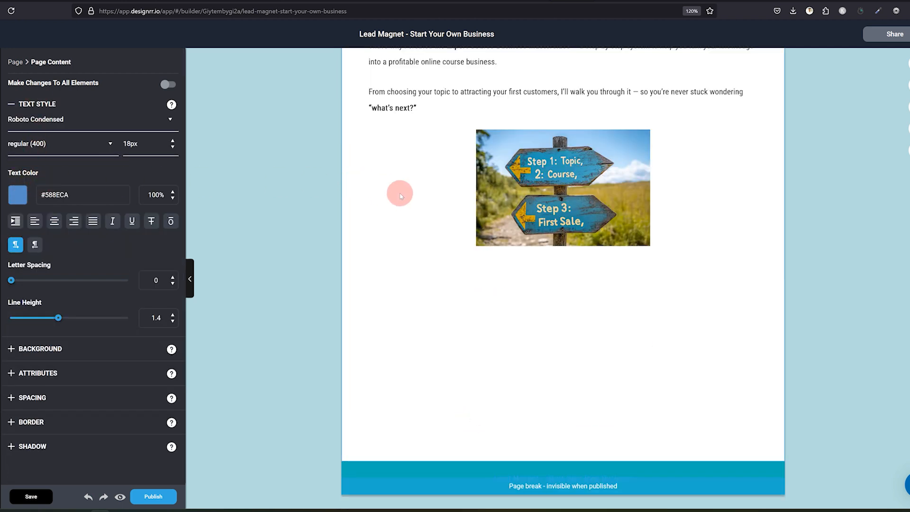
Step: Check the background settings of the page elements and select the "Reason 1" heading
left_click(49, 350)
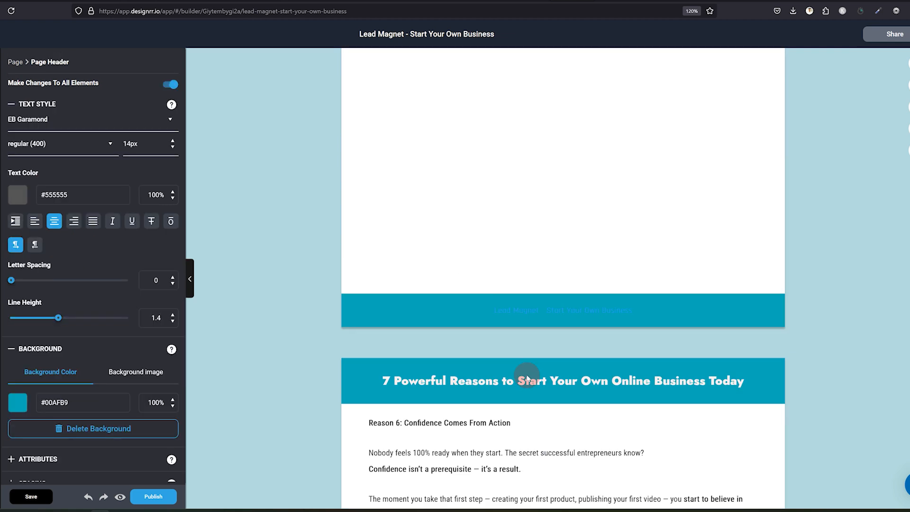
scroll(525, 403, "down", 5)
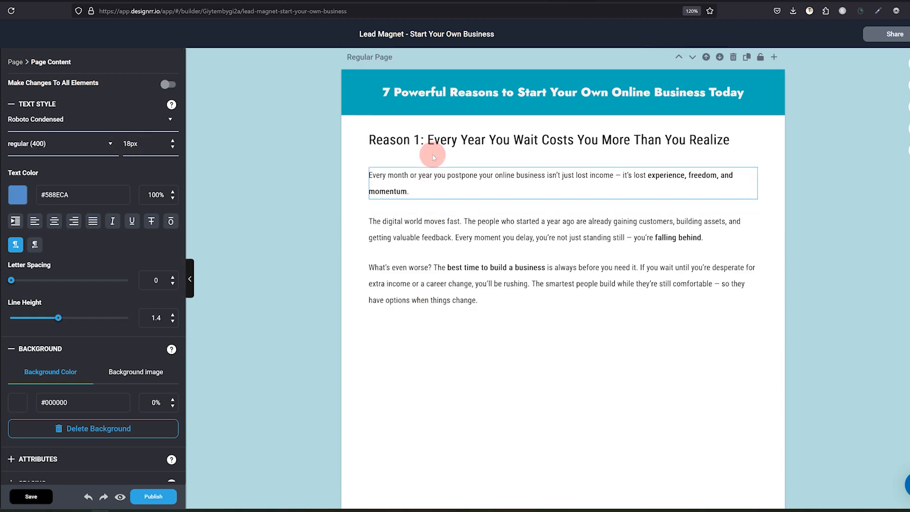
triple_click(433, 138)
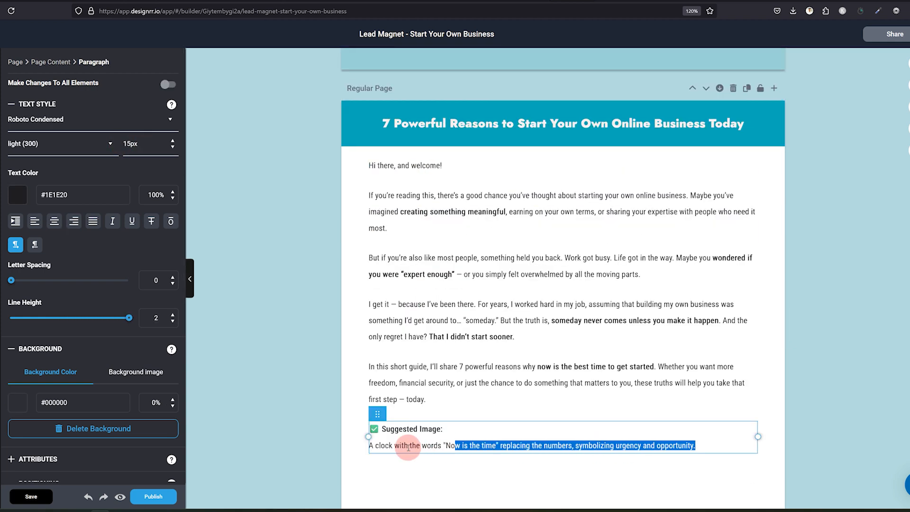
Step: Select the welcome page's clock image suggestion and generate a Midjourney image with the prompt "Now is the time, represented by clock counting down, High contrast"
left_click_drag(408, 447, 370, 446)
left_click(438, 398)
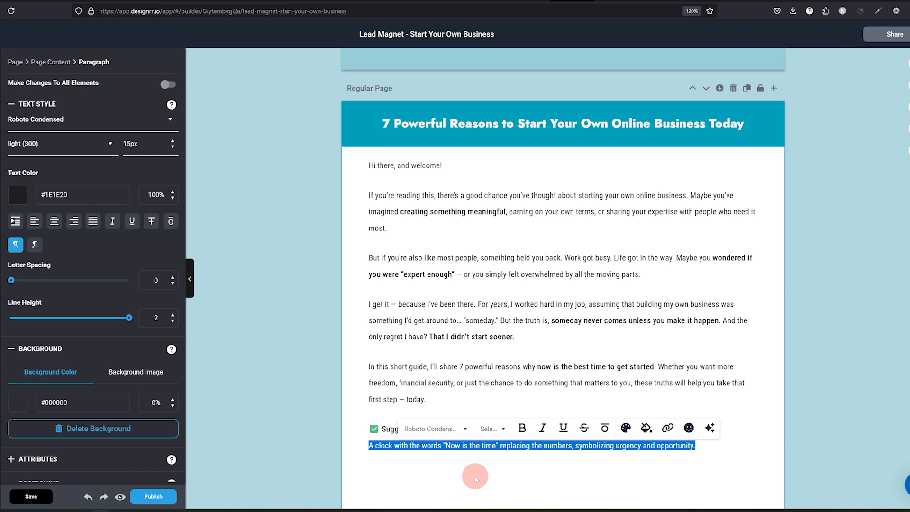
left_click(493, 466)
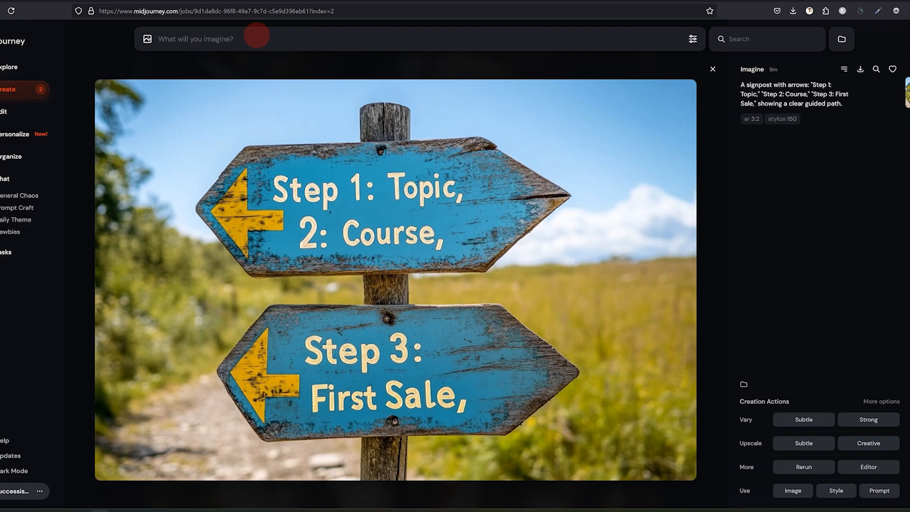
type("Now is the time, represented by")
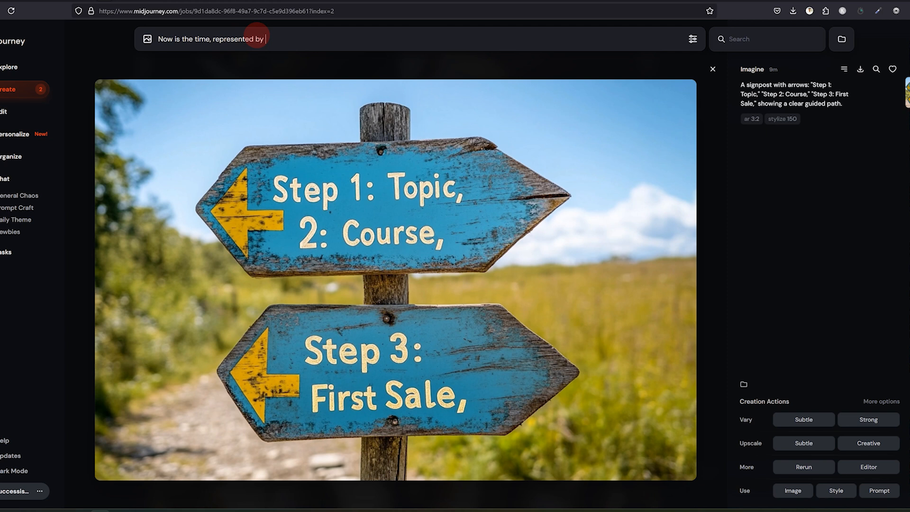
type("clock counting down,")
type("High contrast")
key("Return")
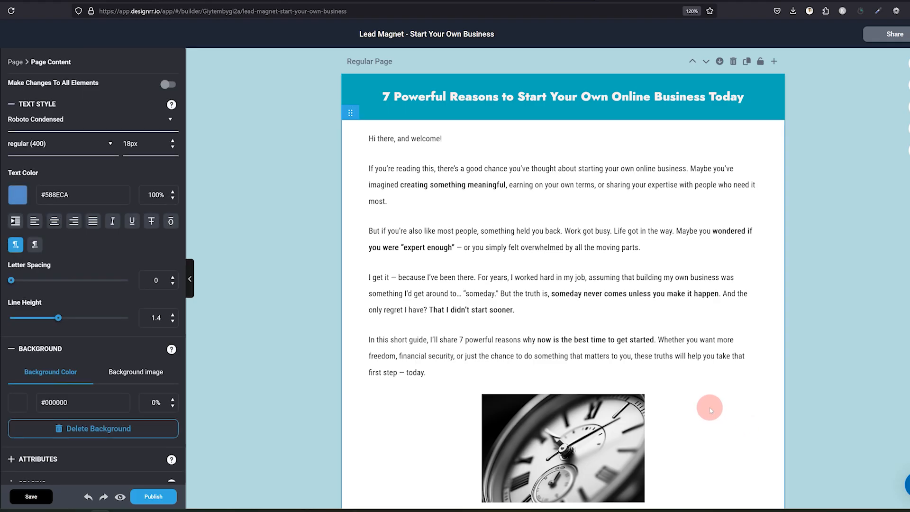
Step: Add a blue #36A9E2 blob shape to the welcome page's lower left corner and set its opacity to 38%
left_click(423, 314)
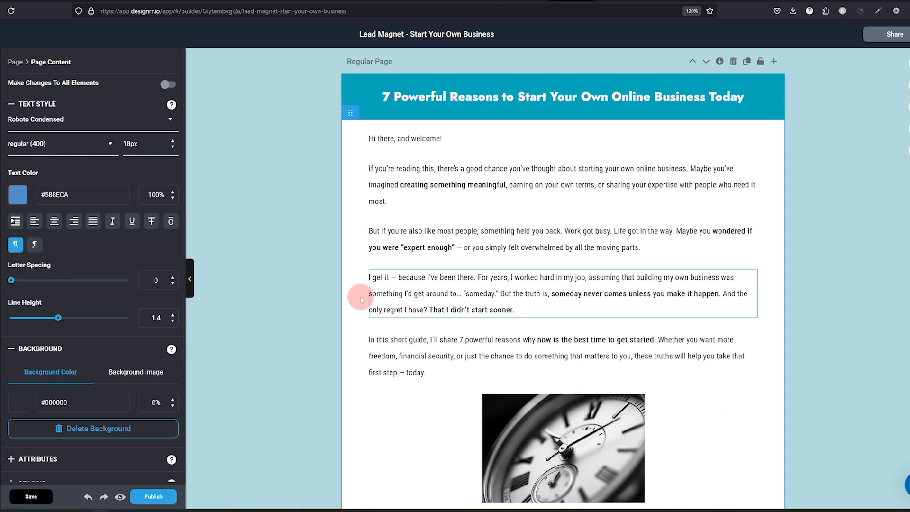
scroll(35, 325, "down", 2)
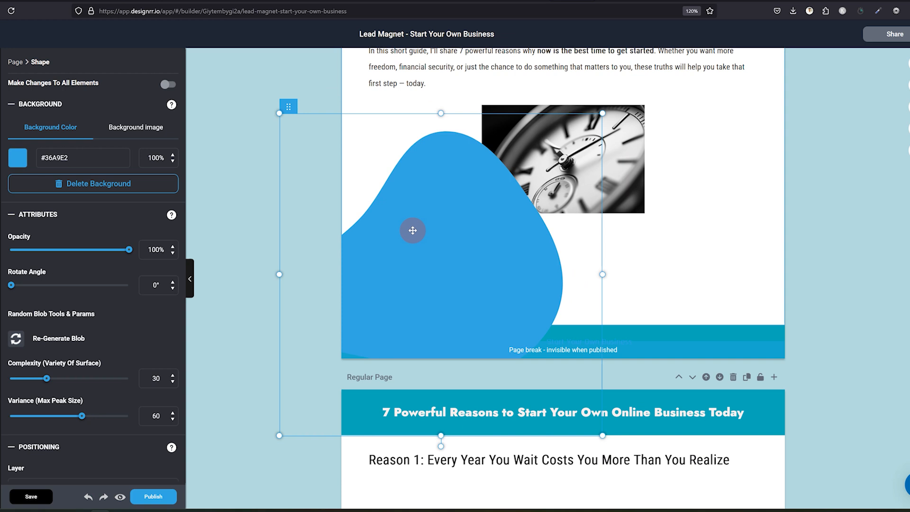
left_click_drag(129, 250, 56, 259)
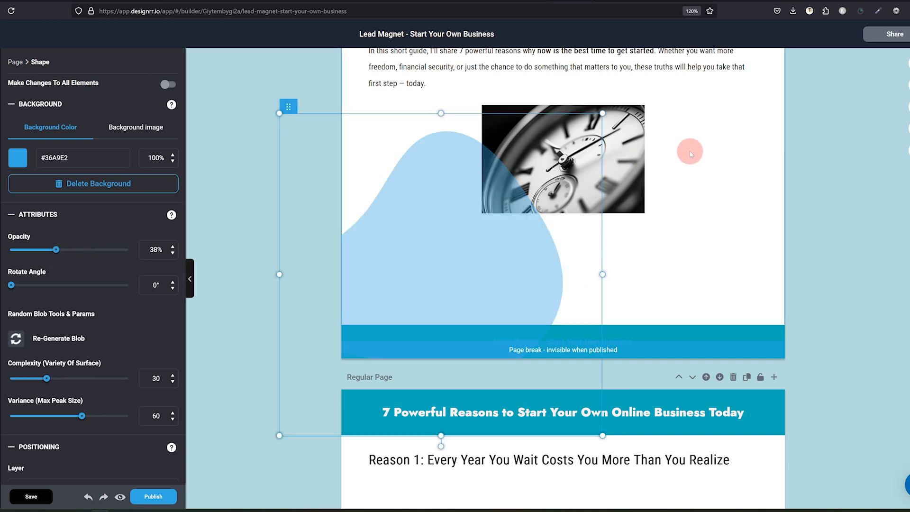
Step: Bring the clock image in front of the blue blob and lower the blob's opacity slightly further
left_click(630, 159)
left_click(455, 281)
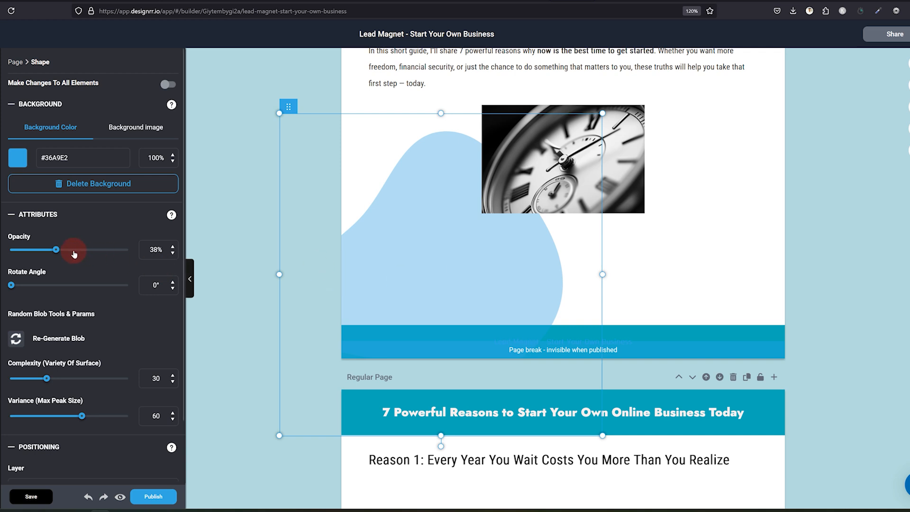
left_click_drag(51, 253, 46, 254)
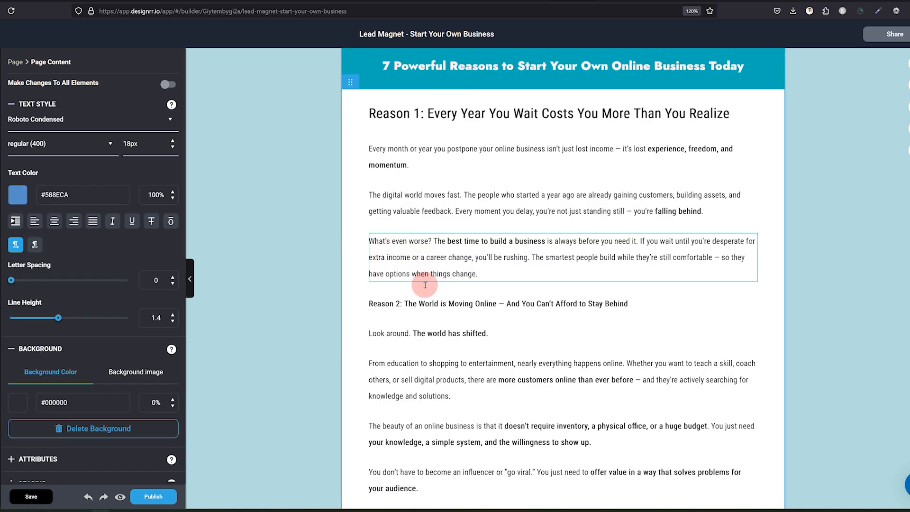
Step: Insert the chess piece image below the heading "Reason 3: You're Already More Qualified Than You Think"
triple_click(424, 285)
left_click(135, 145)
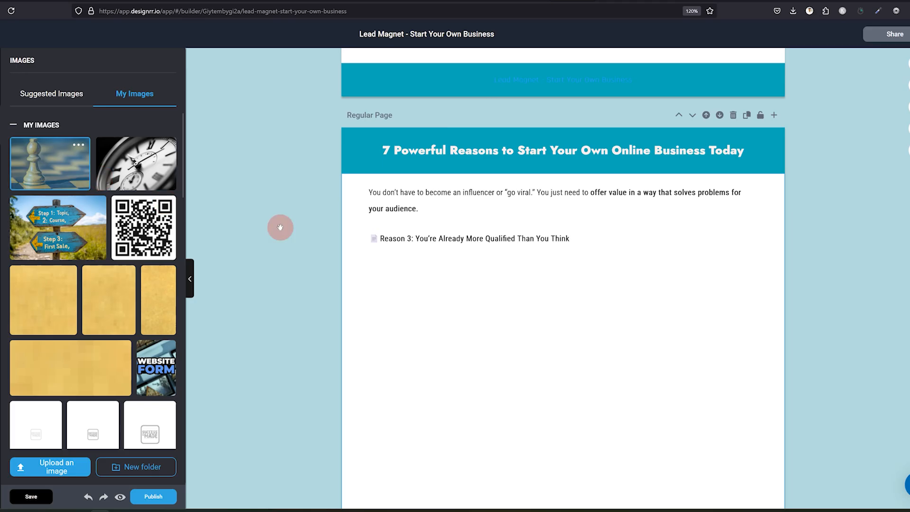
left_click_drag(50, 164, 411, 241)
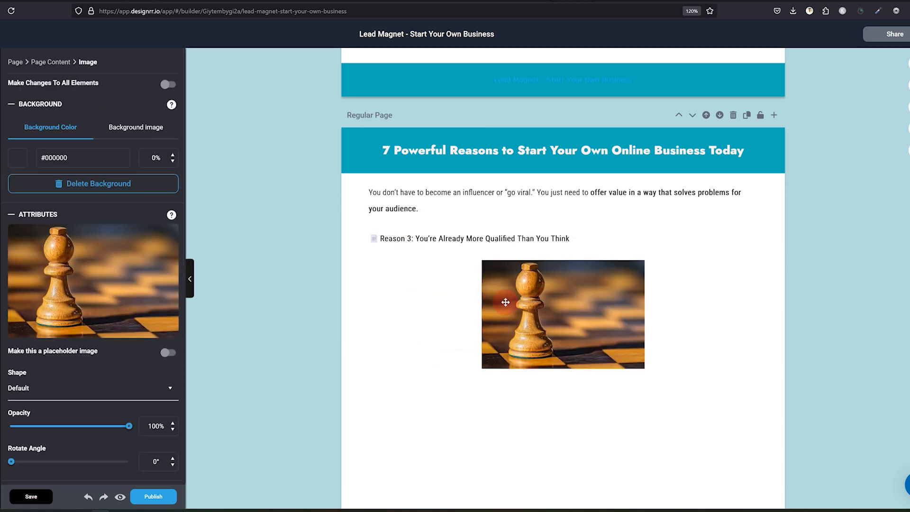
Step: Search the suggested images for "chess piece" and place the photo of the suited chess player on the Reason 3 page
left_click(521, 312)
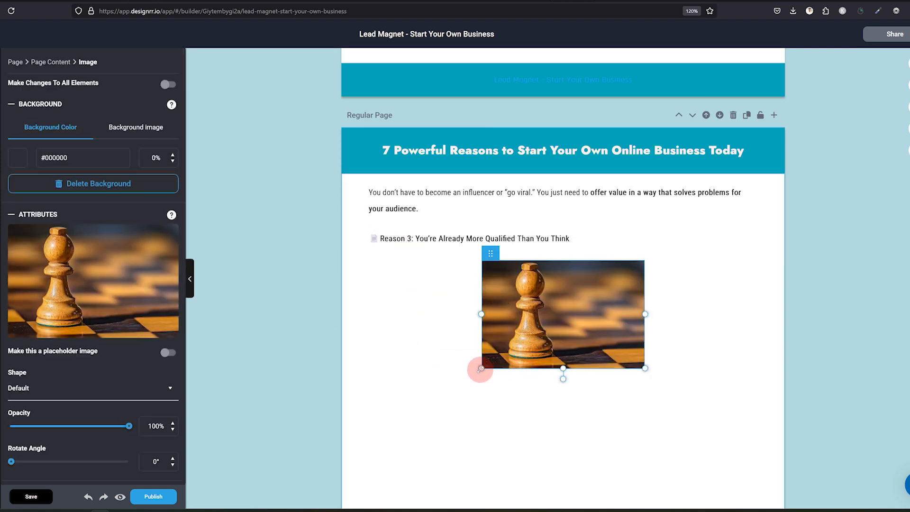
left_click(426, 284)
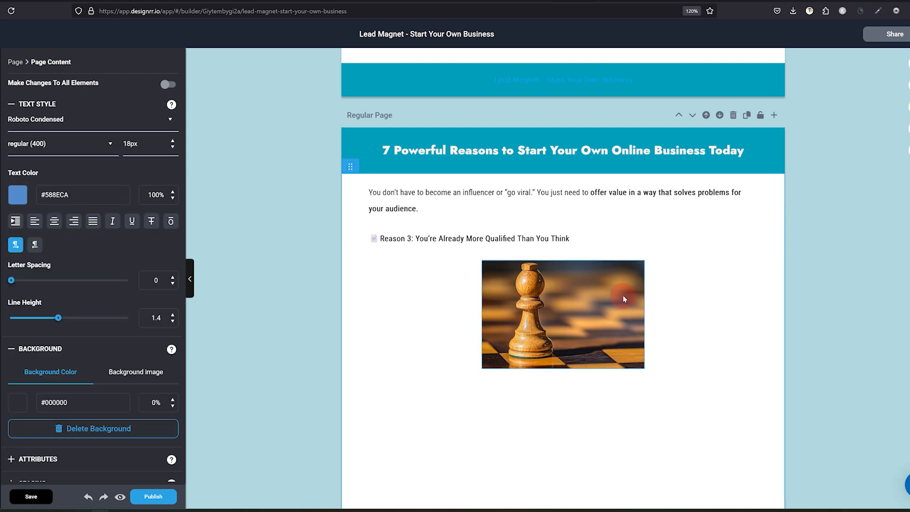
double_click(54, 121)
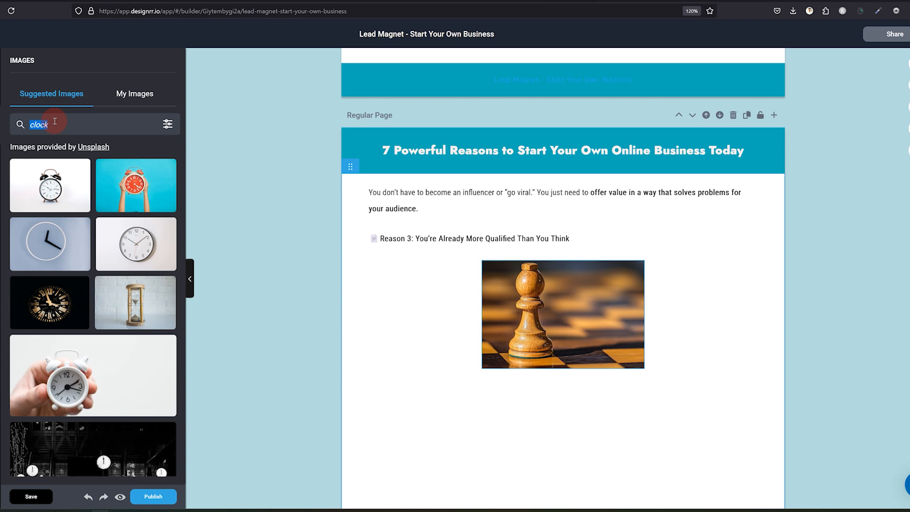
type("chess piece")
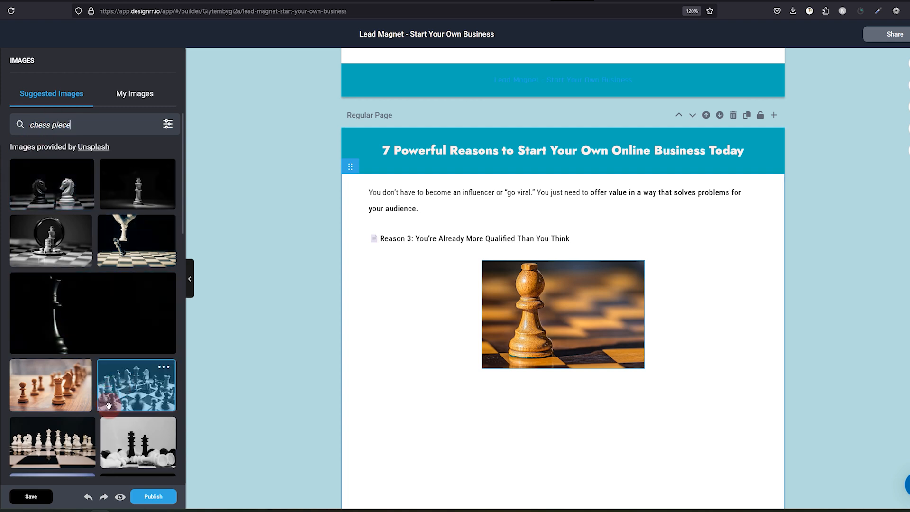
scroll(109, 406, "down", 5)
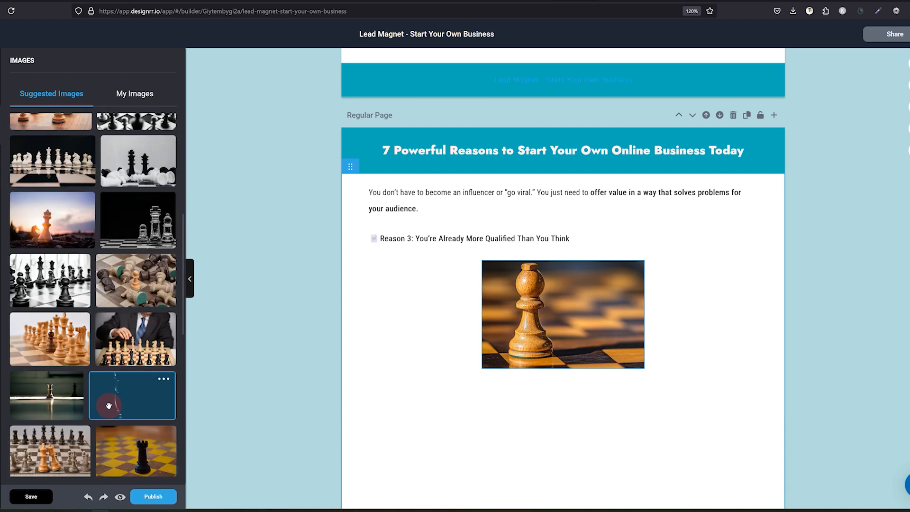
left_click_drag(109, 402, 546, 346)
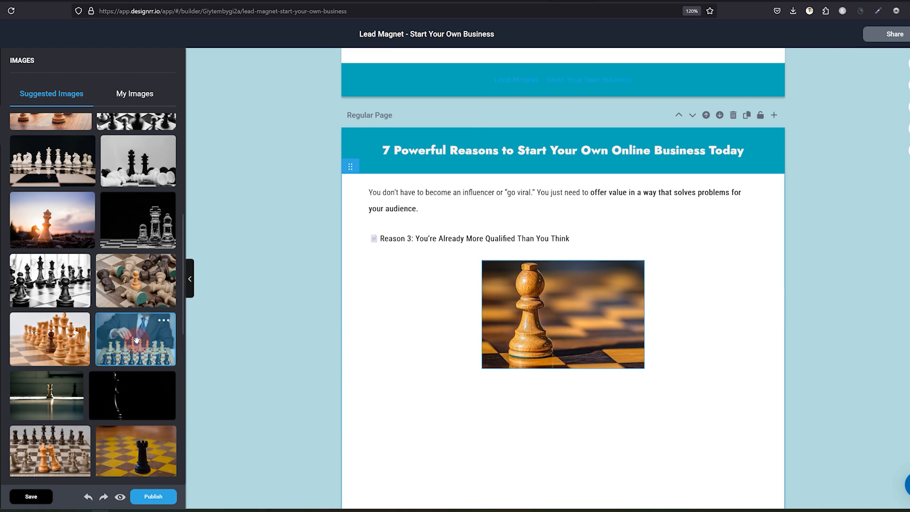
left_click_drag(136, 340, 491, 375)
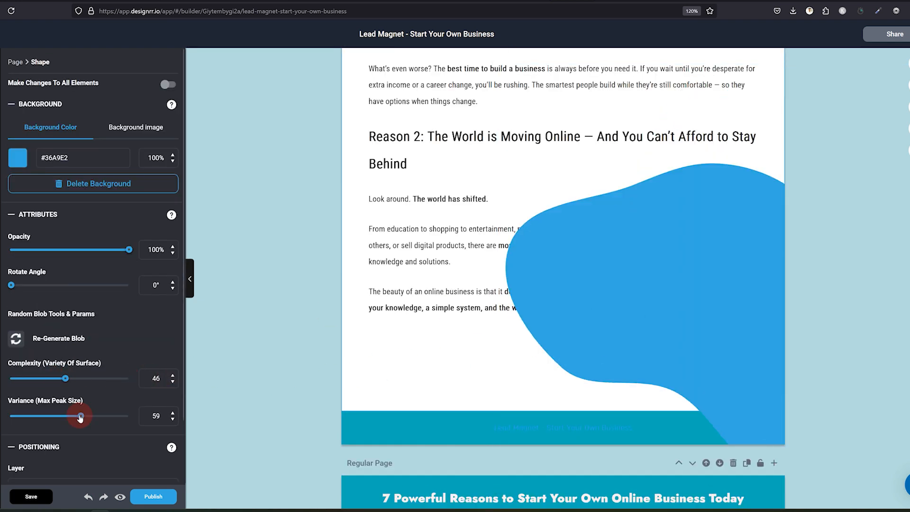
Step: Set the Reason 2 page's blob to variance 58, opacity 30% and colour #36E2AE, positioned in the page's lower right corner
left_click_drag(80, 417, 79, 417)
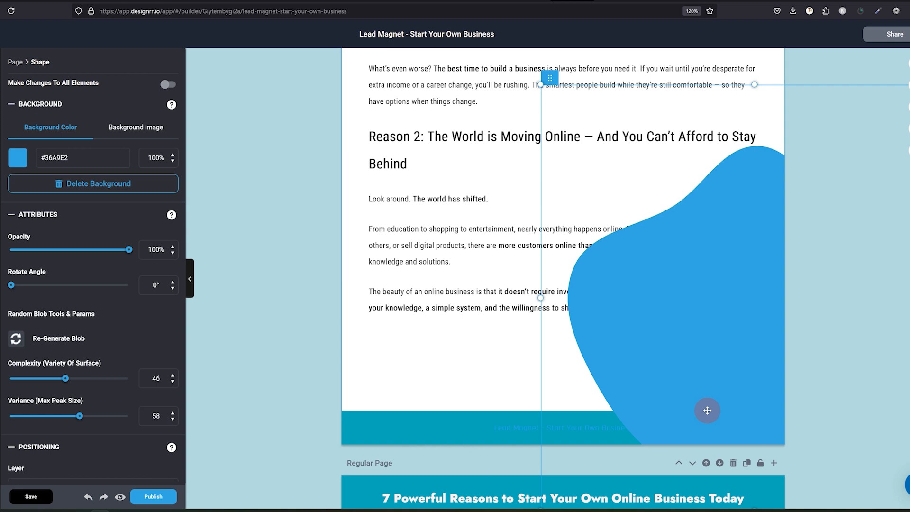
left_click_drag(129, 250, 51, 250)
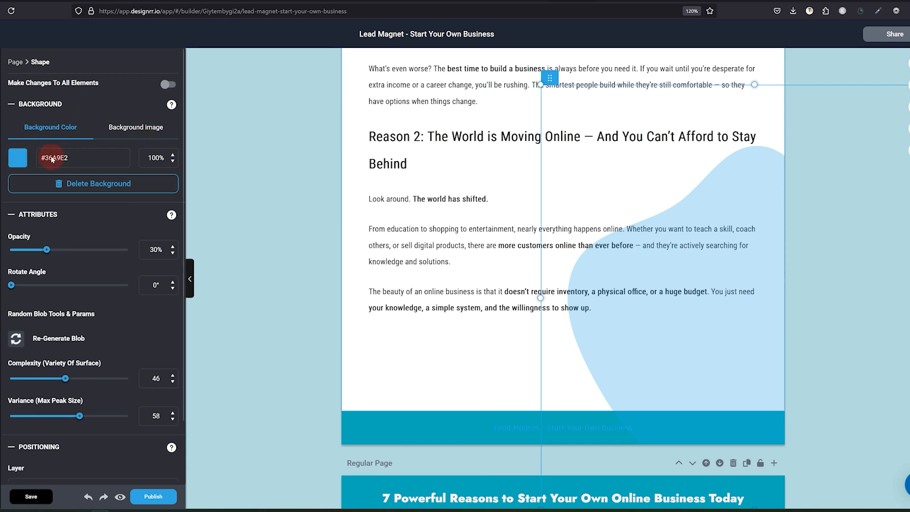
left_click(13, 160)
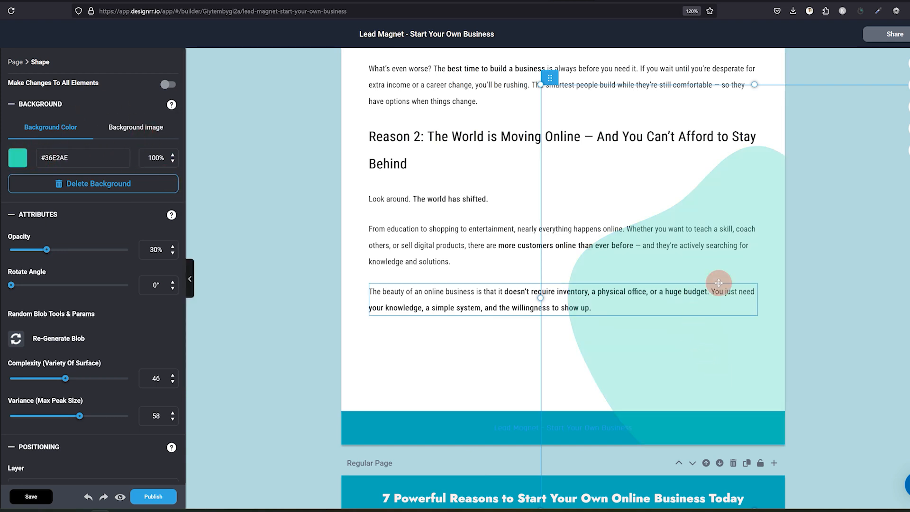
left_click(813, 294)
left_click(693, 336)
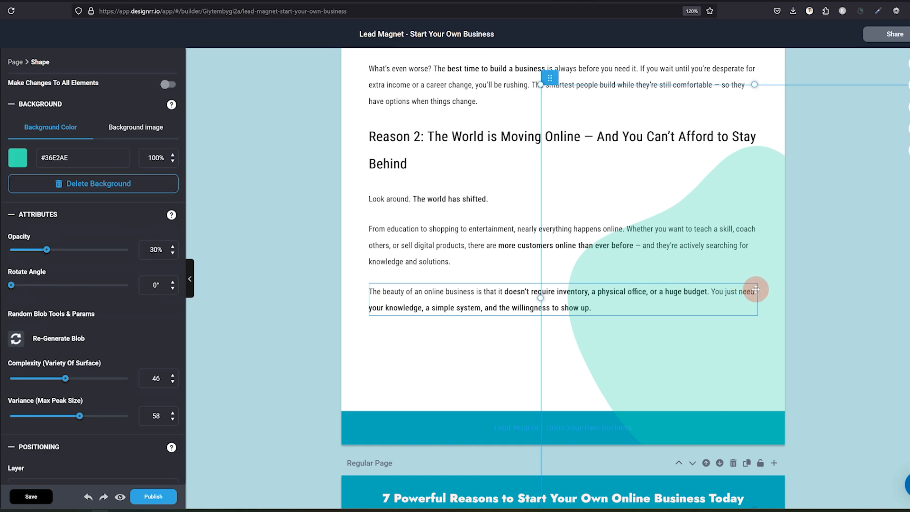
right_click(780, 217)
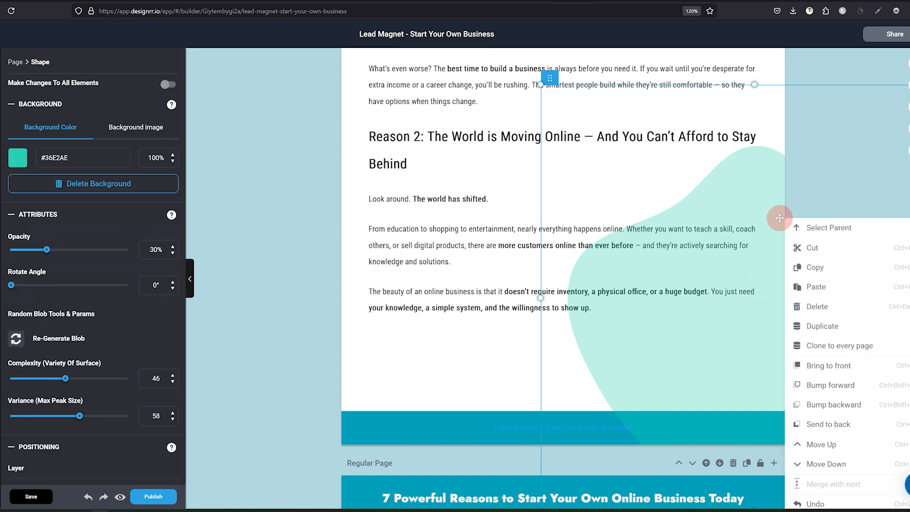
left_click(792, 244)
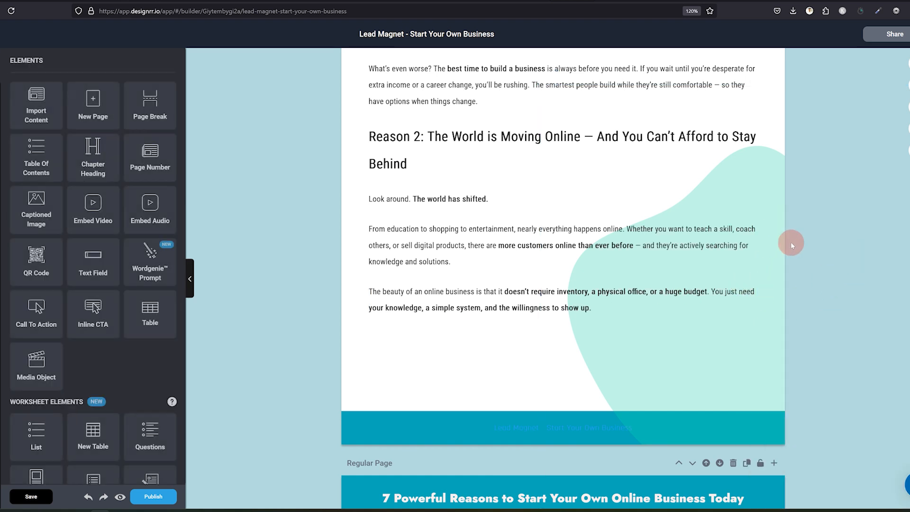
Step: Browse the Google fonts and change the "Reason 1: Every Year You Wait Costs You More Than You Realize" heading to Rowdies
left_click(631, 229)
scroll(423, 218, "down", 5)
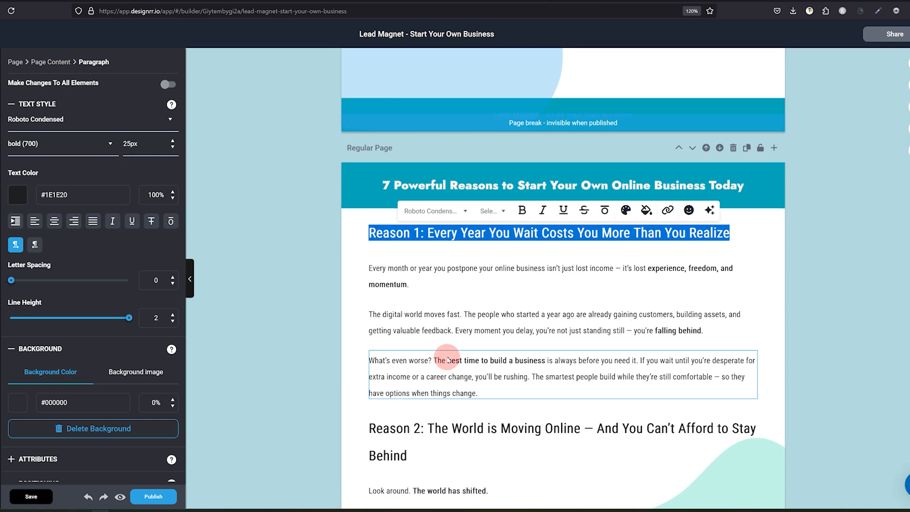
scroll(447, 359, "up", 7)
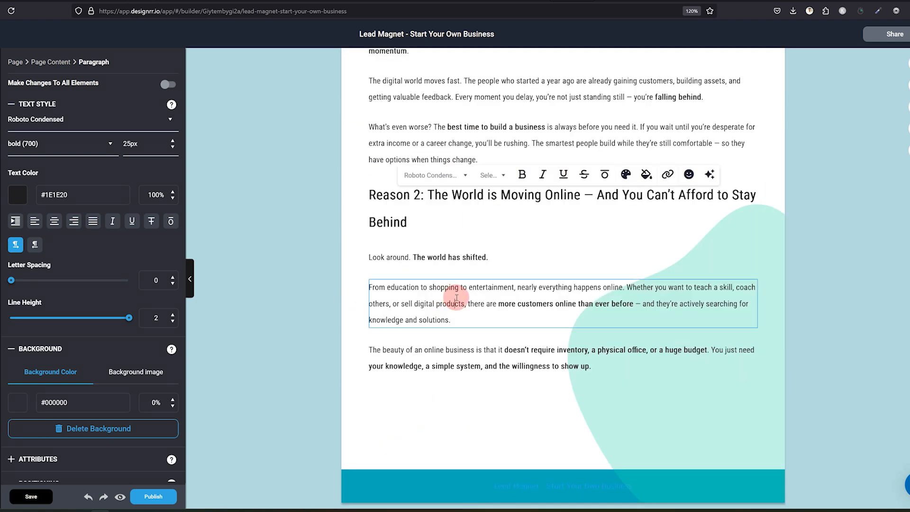
left_click(457, 270)
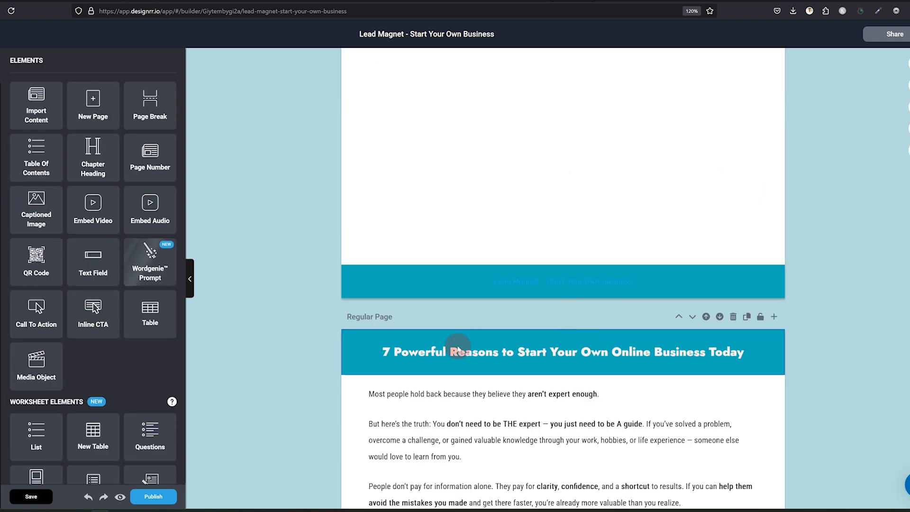
scroll(457, 350, "down", 5)
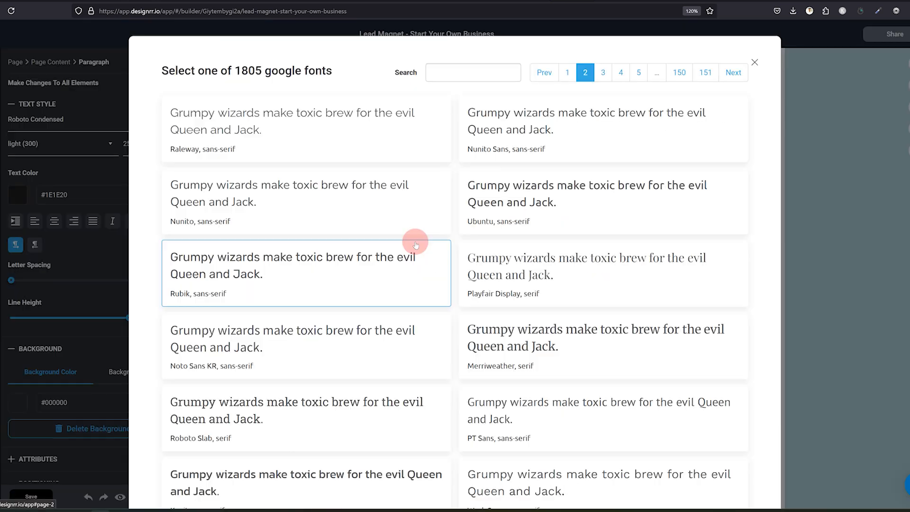
scroll(417, 240, "down", 2)
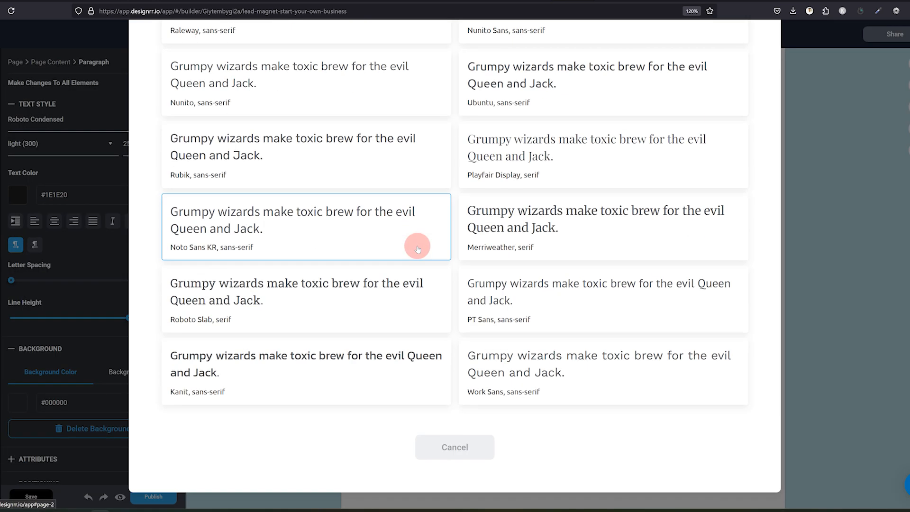
scroll(441, 213, "up", 3)
left_click(603, 67)
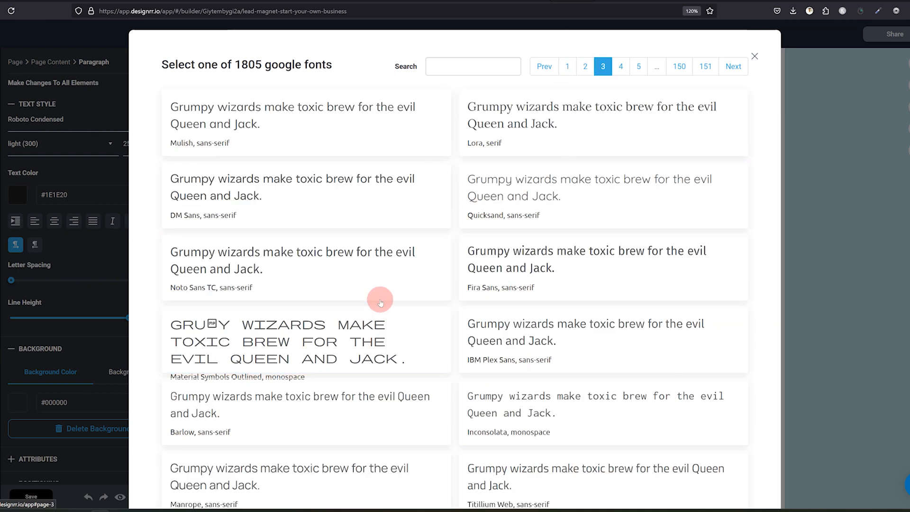
scroll(488, 228, "down", 2)
scroll(575, 128, "up", 3)
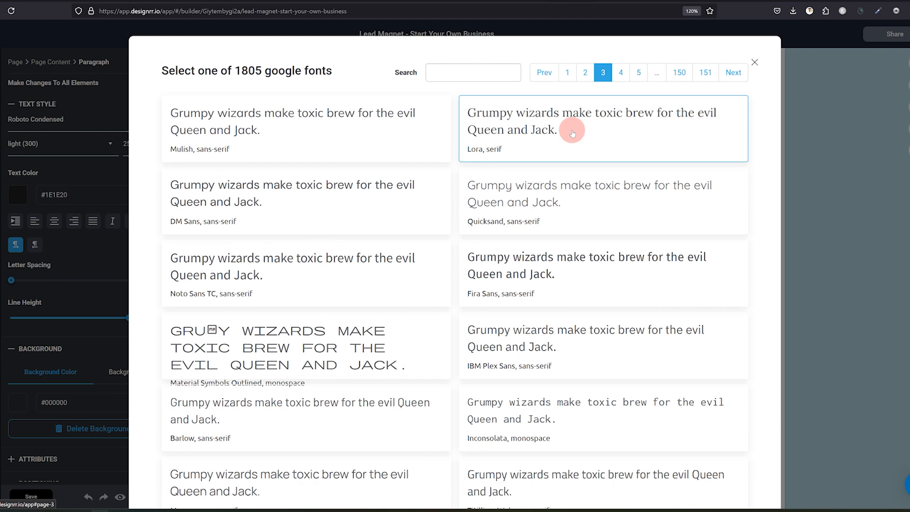
left_click(622, 72)
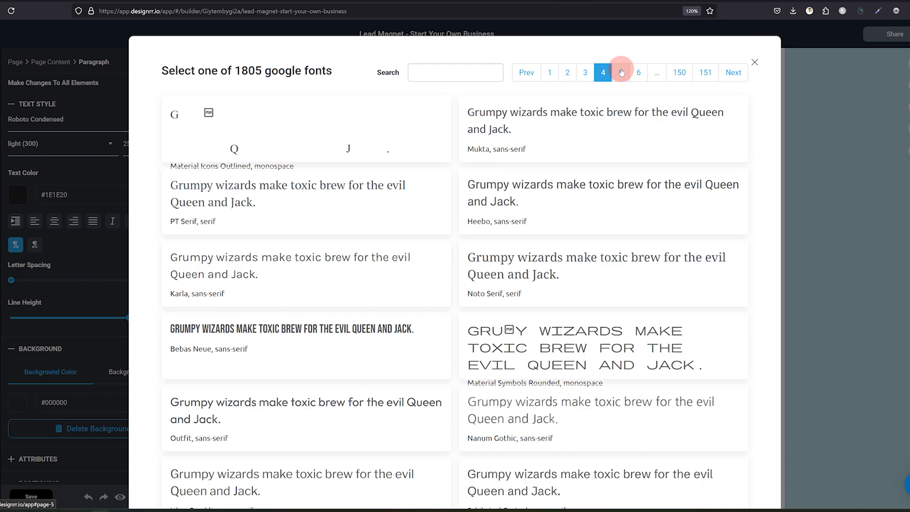
left_click(622, 72)
scroll(474, 151, "down", 5)
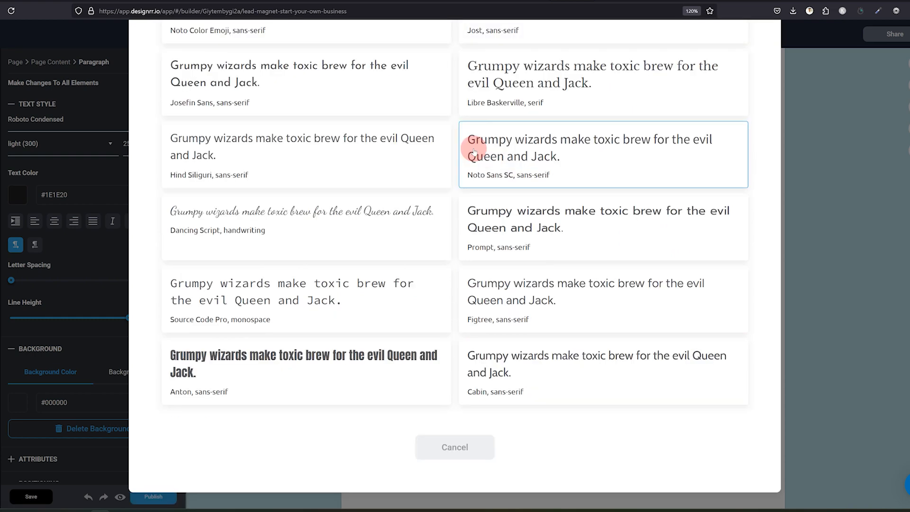
scroll(475, 150, "up", 3)
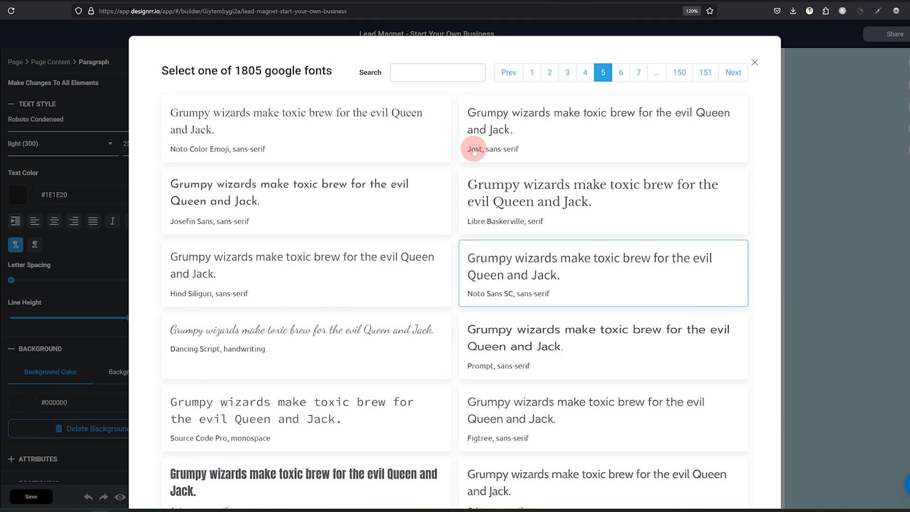
left_click(623, 72)
left_click(624, 72)
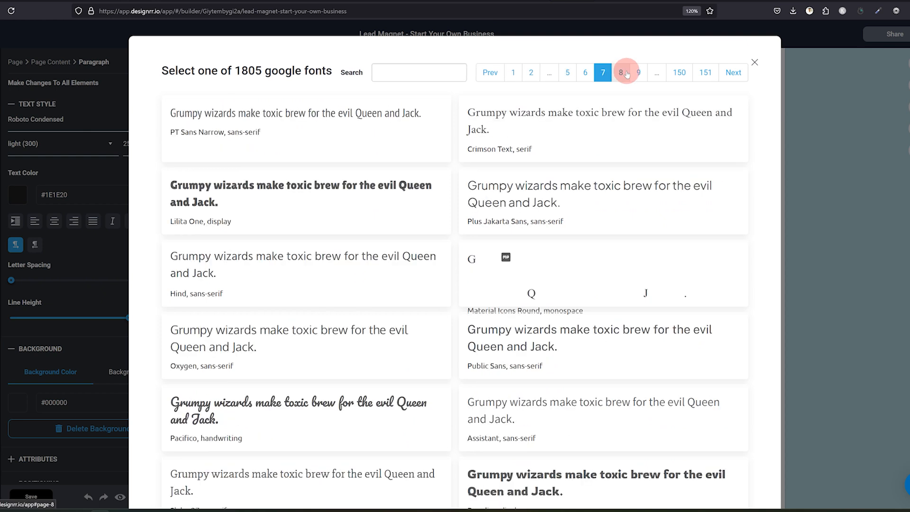
scroll(549, 242, "down", 3)
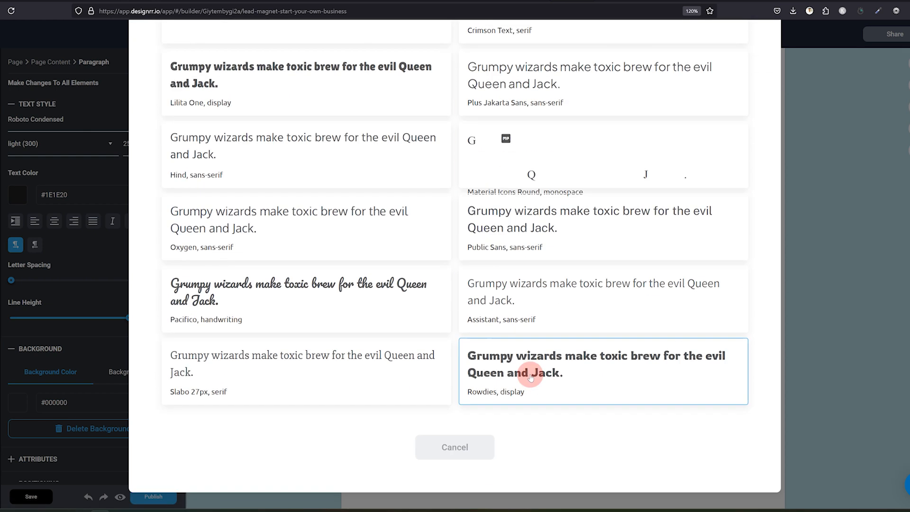
left_click(532, 374)
triple_click(434, 366)
scroll(443, 356, "up", 1)
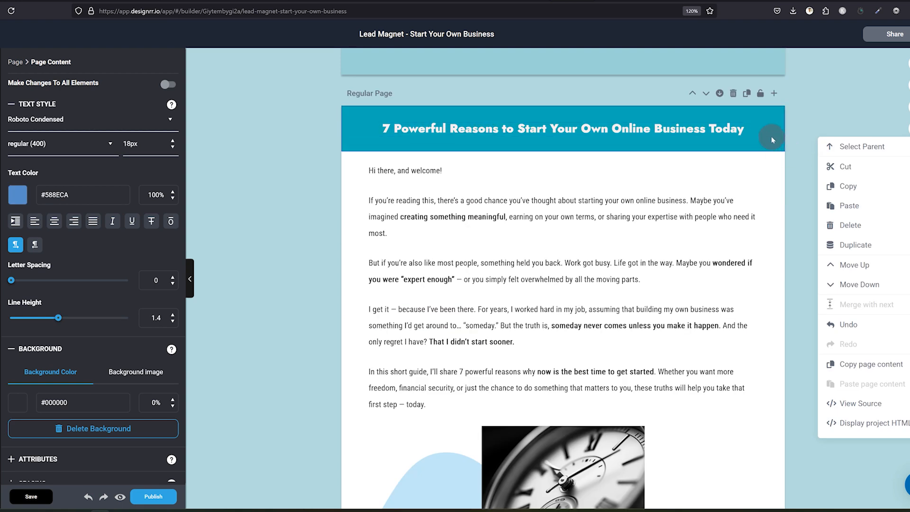
Step: Delete the page break at the end of the welcome page
left_click(773, 144)
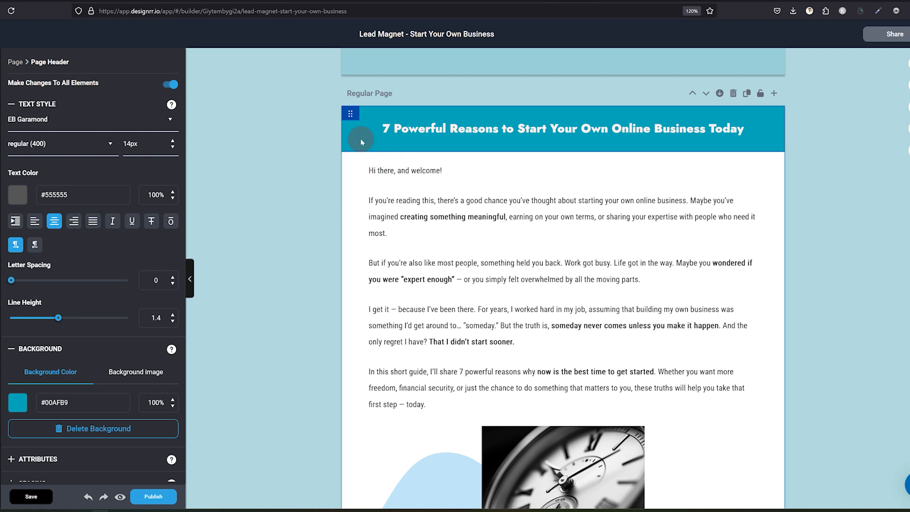
left_click(368, 115)
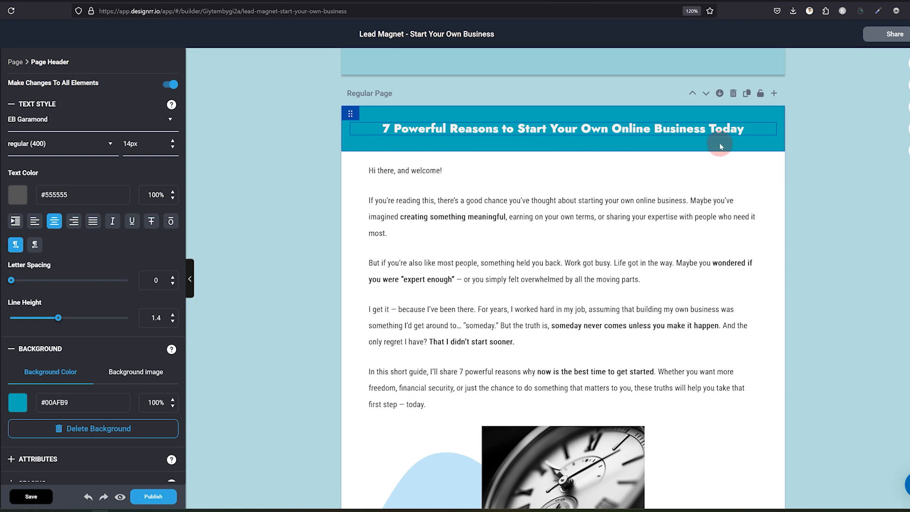
scroll(612, 327, "down", 6)
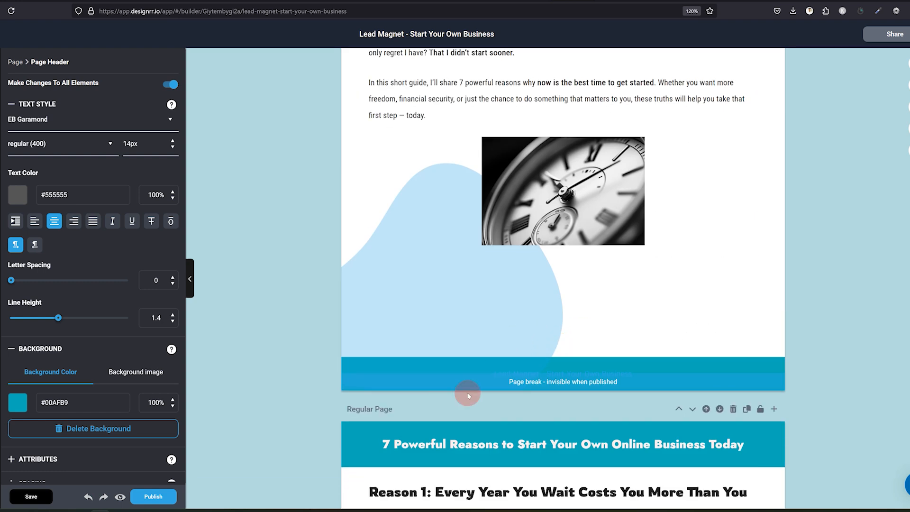
right_click(491, 385)
left_click(522, 471)
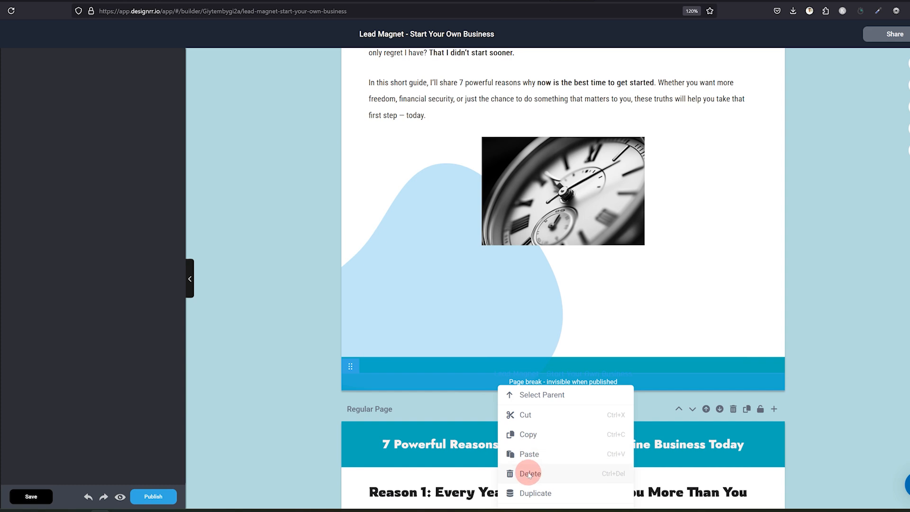
Step: Change the page header's background colour to #0070B9 behind the title "7 Powerful Reasons to Start Your Own Online Business Today"
left_click(369, 289)
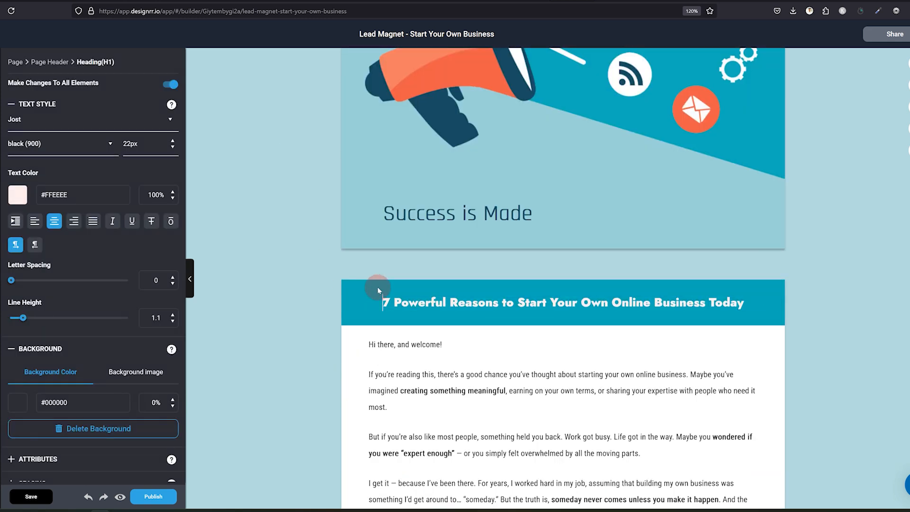
left_click(379, 290)
left_click(25, 418)
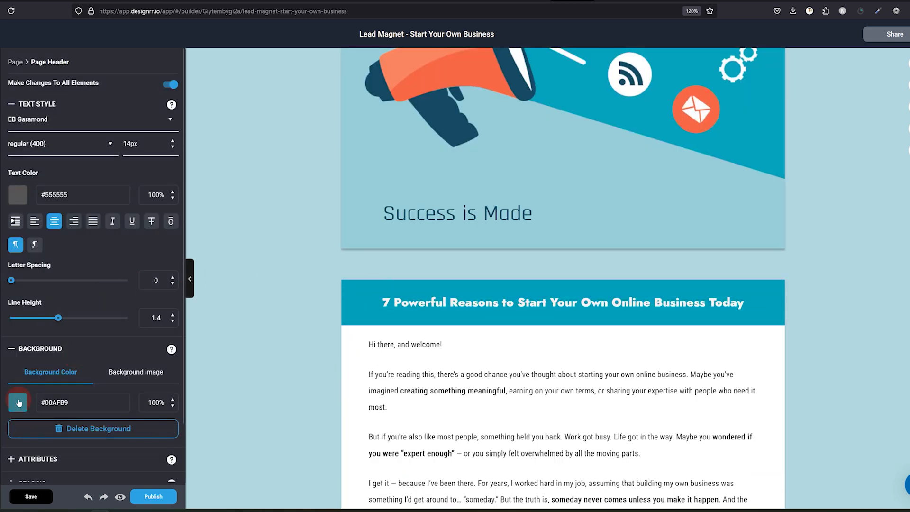
left_click(19, 403)
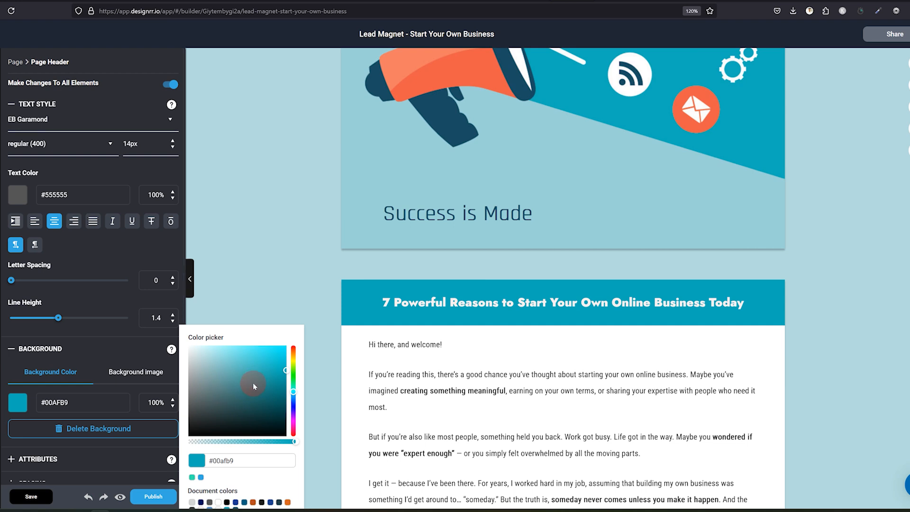
left_click(293, 397)
right_click(294, 396)
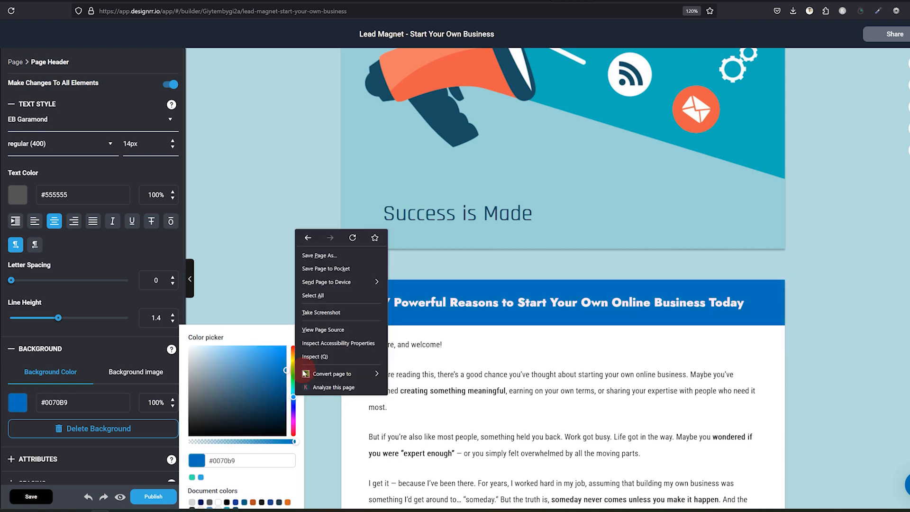
left_click(254, 284)
scroll(401, 313, "down", 10)
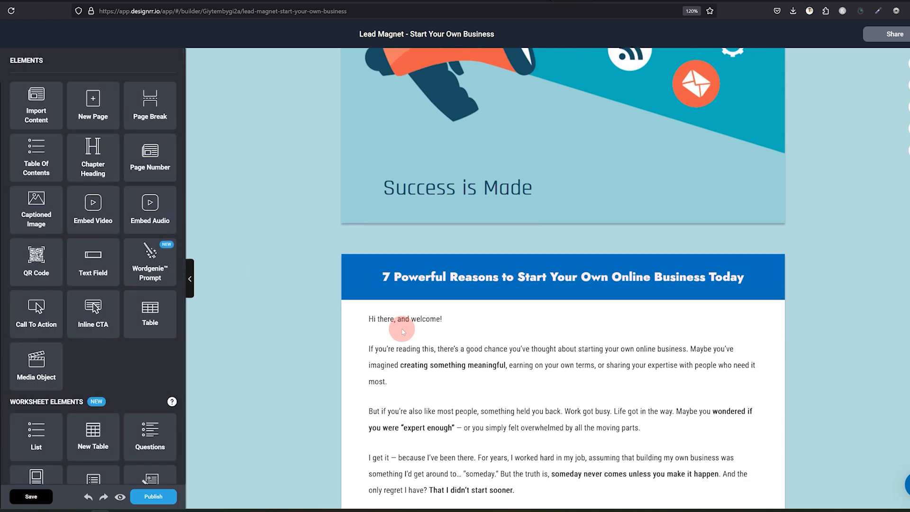
Step: Give the page footer the header's #0070B9 background and shorten its text to "Start Your Own Business"
left_click(381, 401)
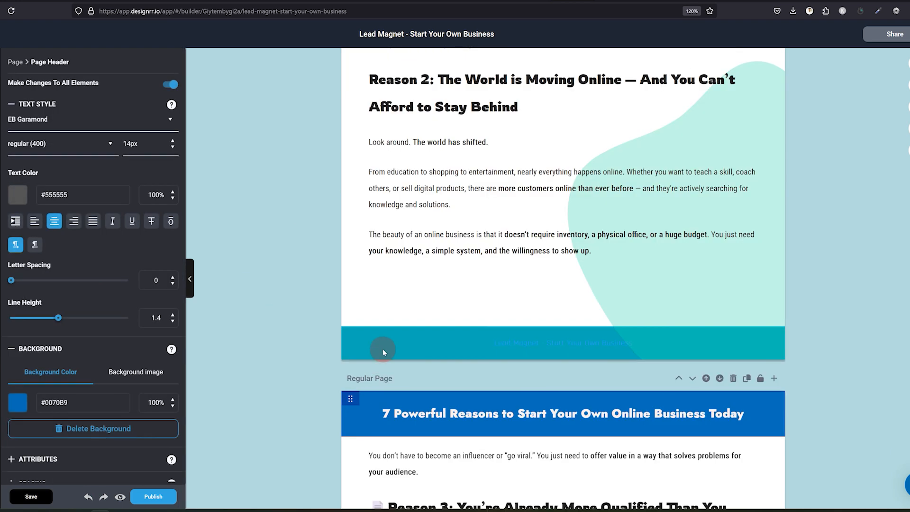
scroll(407, 314, "up", 8)
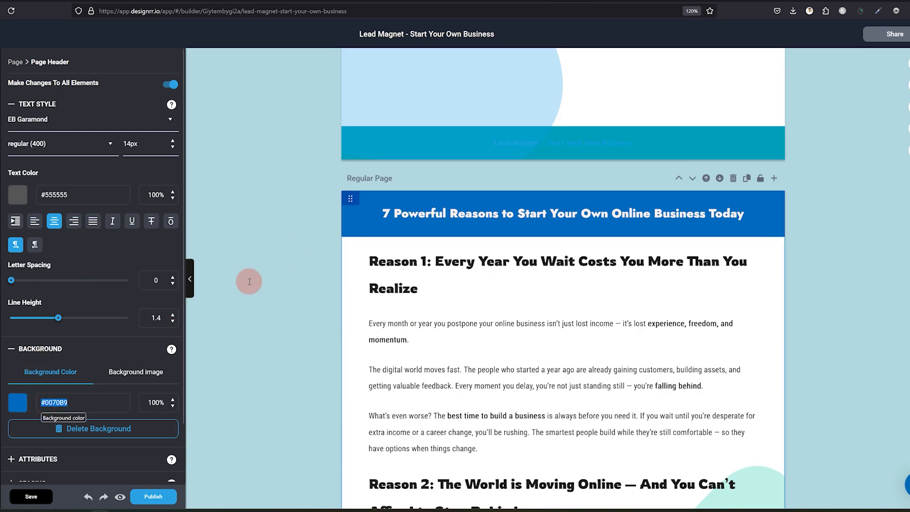
scroll(371, 285, "down", 10)
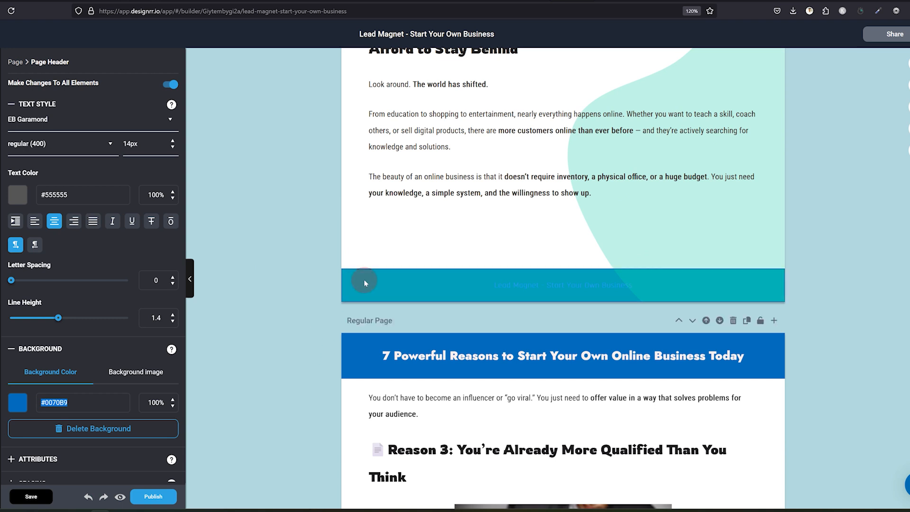
left_click(520, 285)
left_click(517, 285)
left_click(526, 284)
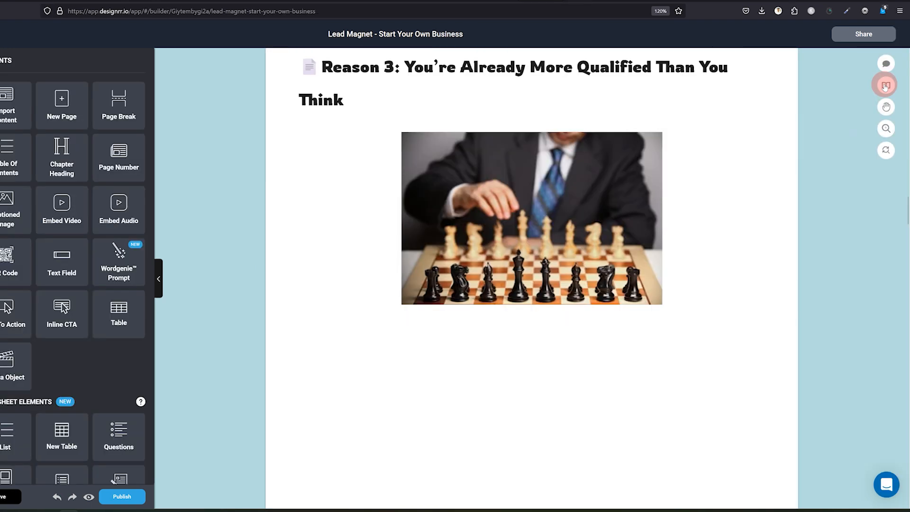
Step: Show the page Navigator and move the Reason 5 paragraphs up beneath their heading "Reason 5: Freedom Matters More Than Money"
left_click(884, 84)
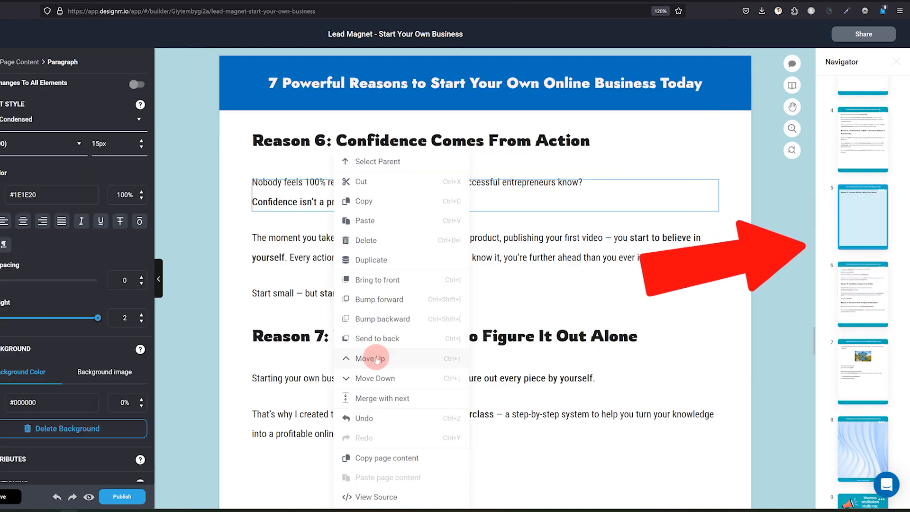
scroll(241, 276, "up", 12)
scroll(277, 258, "up", 3)
scroll(275, 285, "down", 3)
left_click(274, 301)
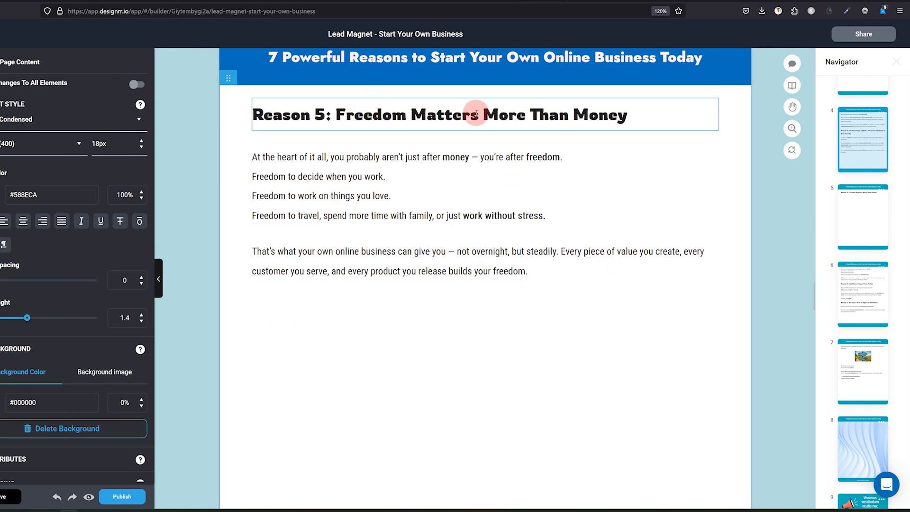
Step: Copy the heading words "Freedom Matters More Than Money" as a Midjourney image prompt and compare the generated pictures
left_click_drag(628, 116, 345, 117)
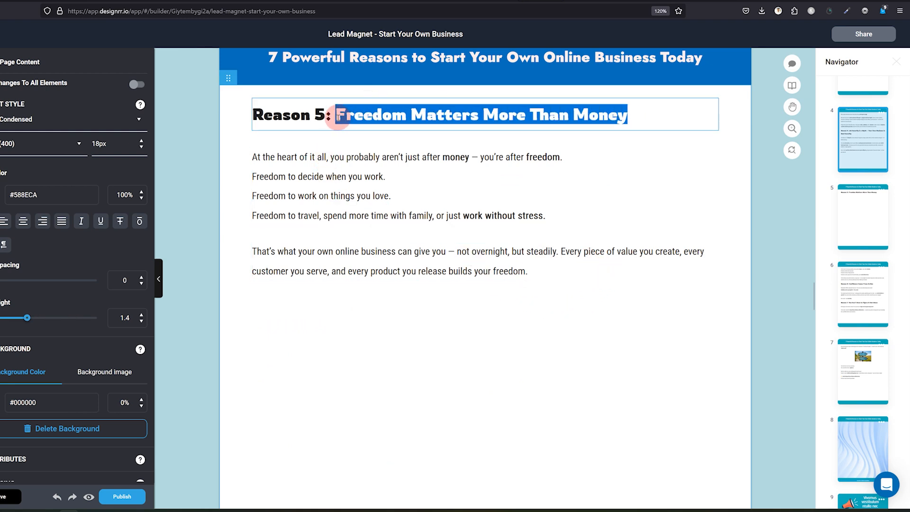
left_click_drag(338, 116, 336, 116)
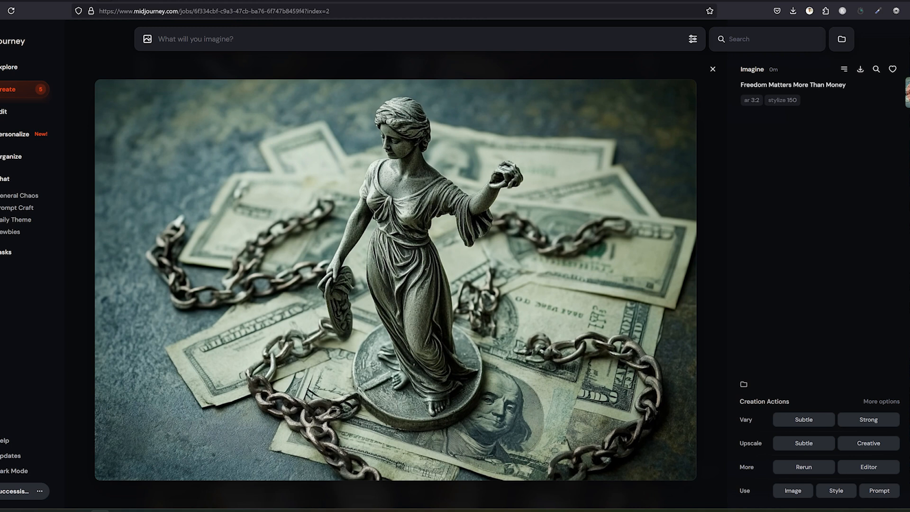
key("Left")
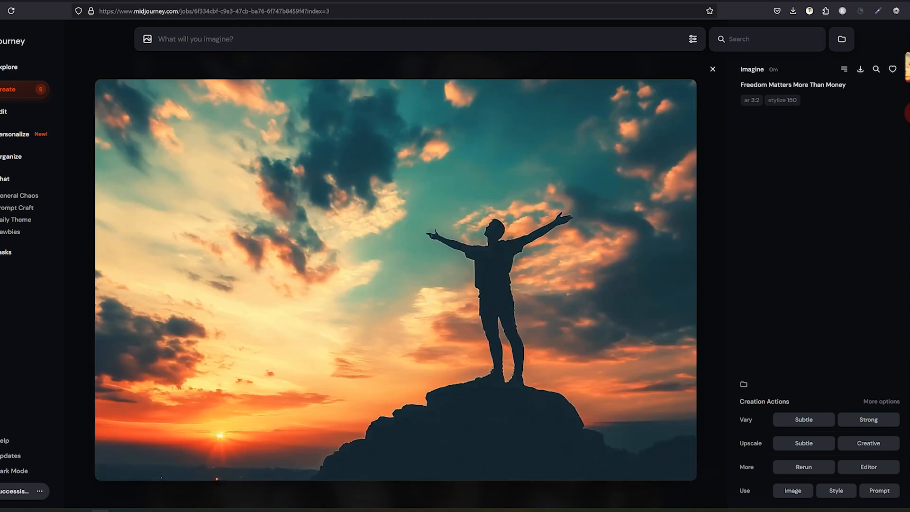
key("Right")
key("Left")
key("Left")
Step: Insert the sunset picture of the man on the rock below the Reason 5 text and centre it
left_click_drag(663, 41, 406, 272)
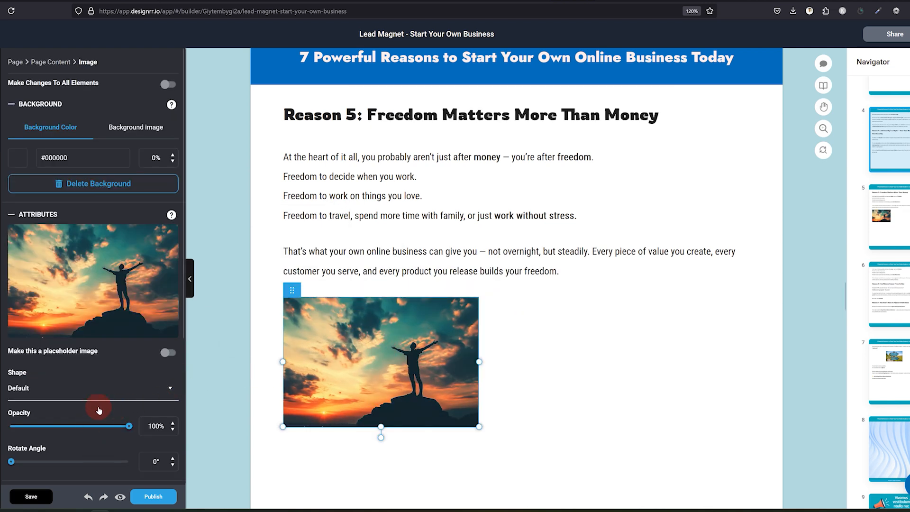
scroll(99, 411, "down", 3)
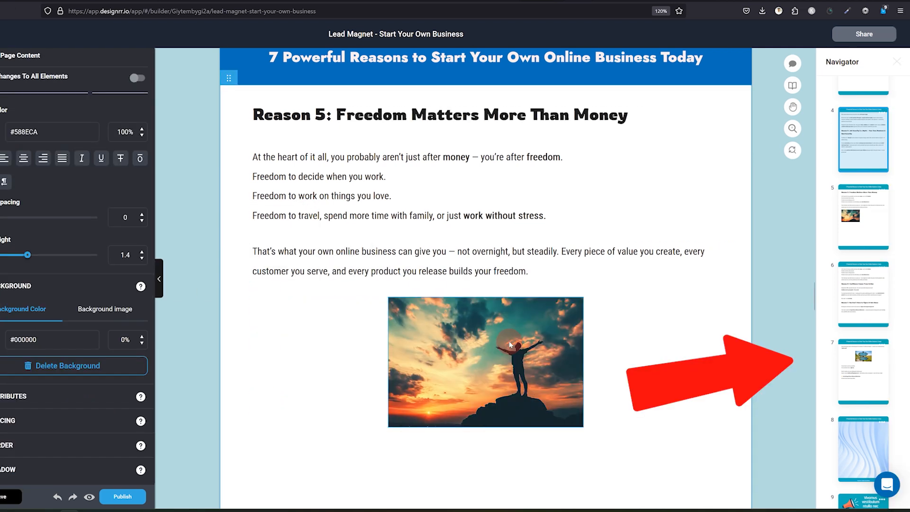
Step: Review the Reason 4 page and the thumbnails of the eBook's pages from the cover onward
scroll(540, 346, "up", 12)
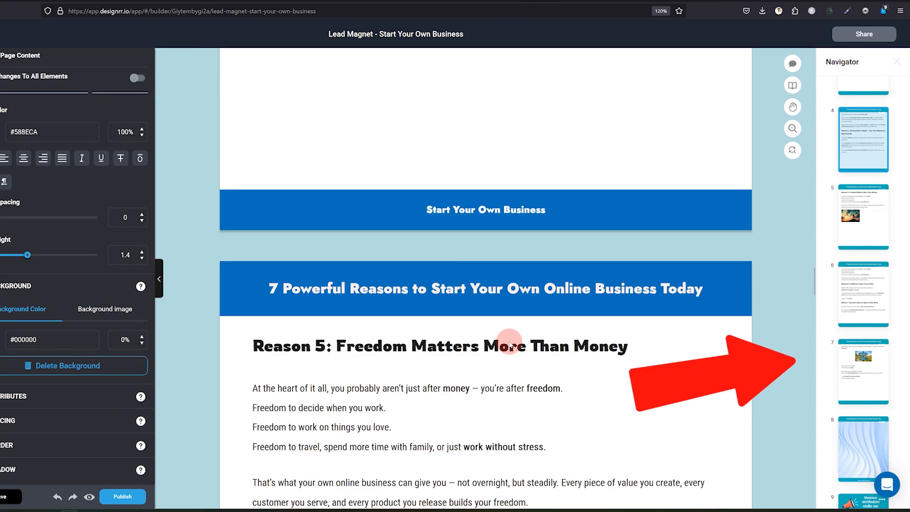
scroll(510, 343, "up", 10)
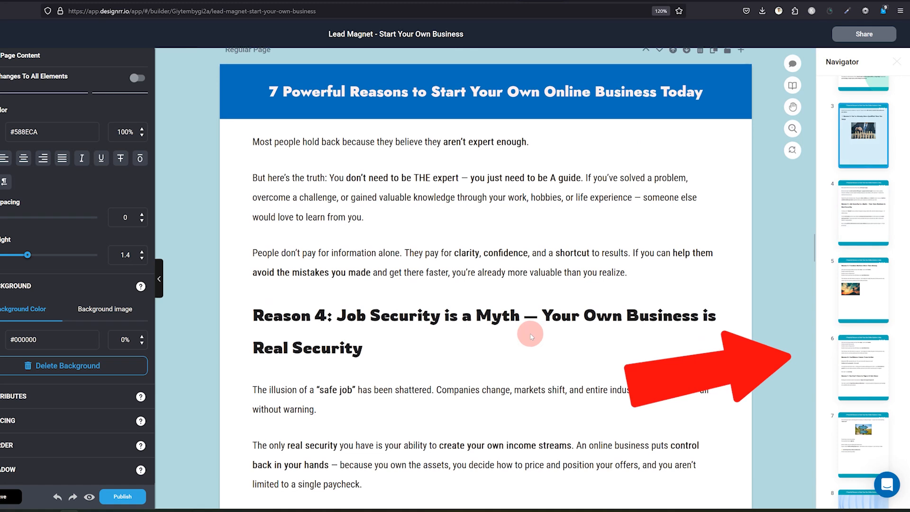
left_click(863, 212)
scroll(863, 213, "up", 4)
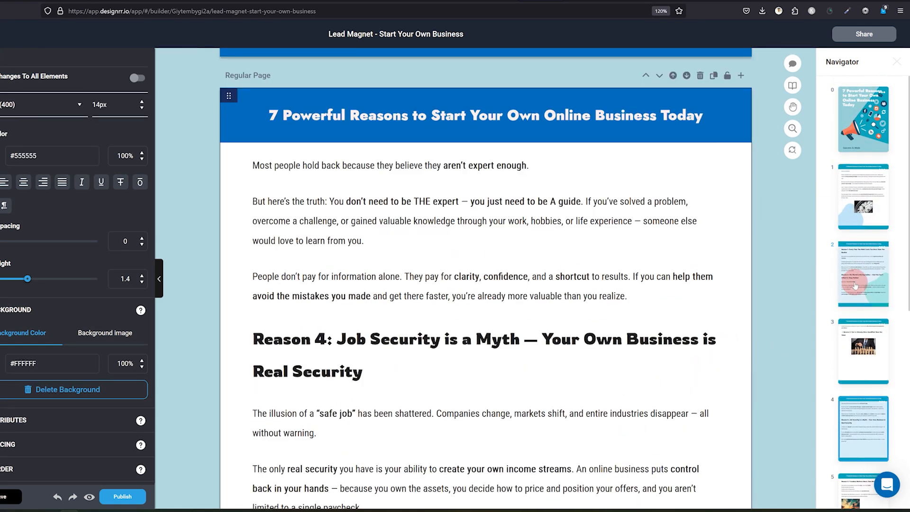
scroll(868, 282, "down", 6)
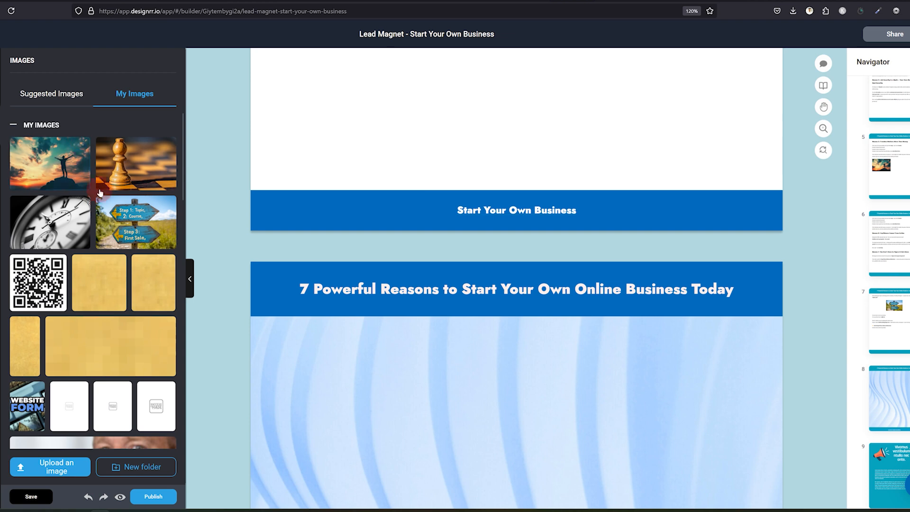
Step: Search the suggested Unsplash images for "Pattern background light" and browse the results
left_click(51, 93)
scroll(119, 142, "up", 6)
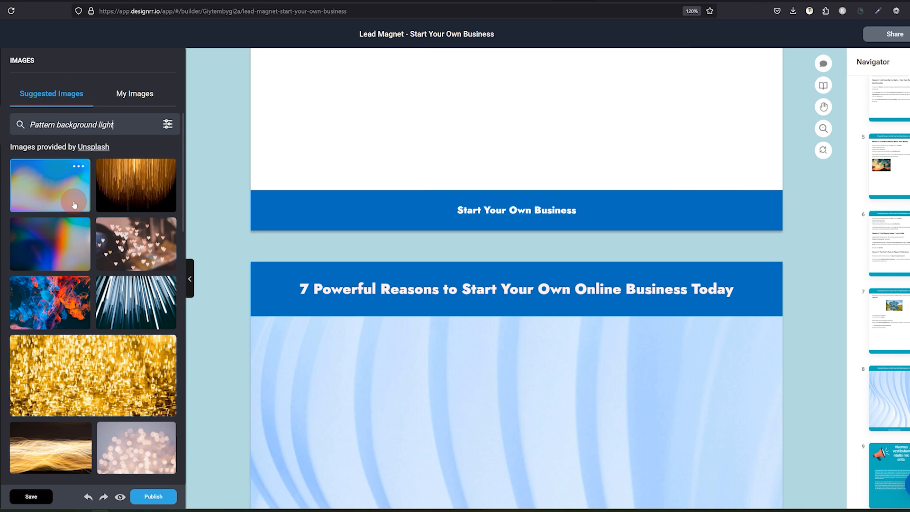
scroll(75, 205, "down", 5)
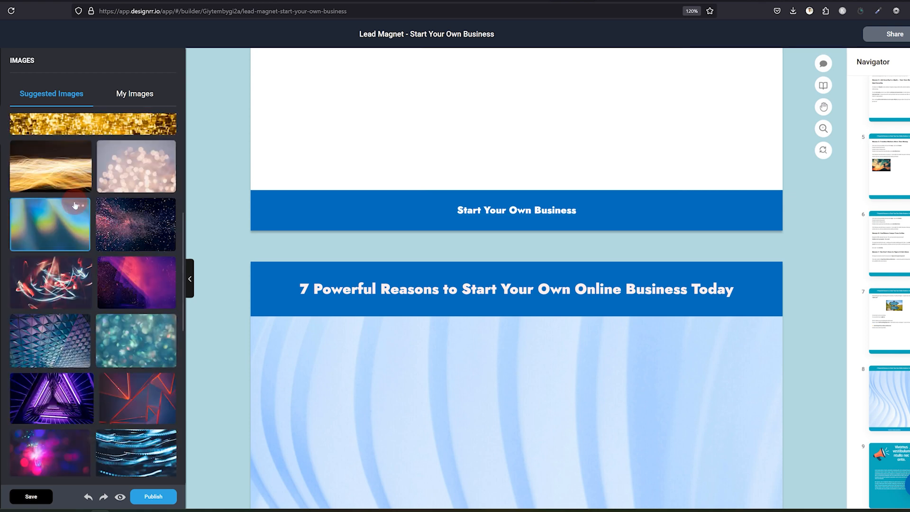
scroll(75, 205, "down", 3)
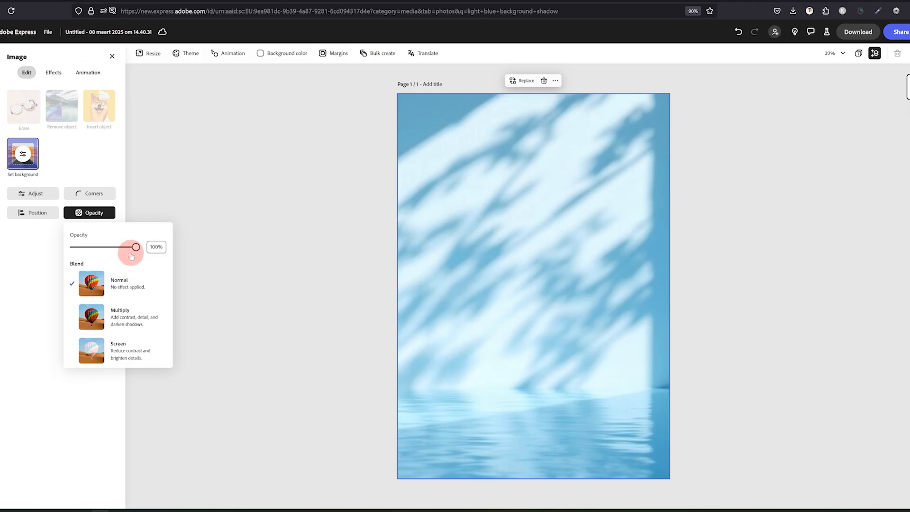
Step: Switch to Adobe Express and lower the opacity of the light blue shadow-and-water background photo
left_click_drag(132, 247, 93, 247)
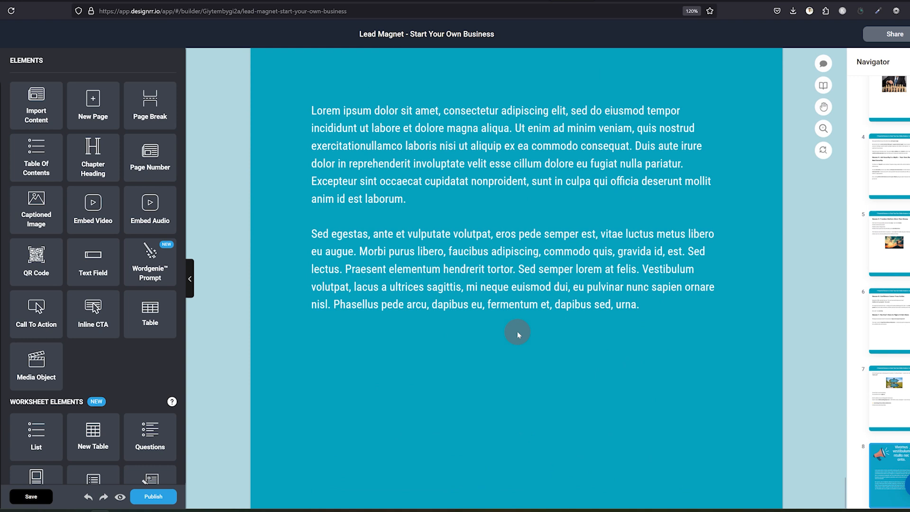
Step: Open Wordgenie Chat for writing the text of the back page that holds Lorem ipsum placeholders
scroll(517, 331, "up", 5)
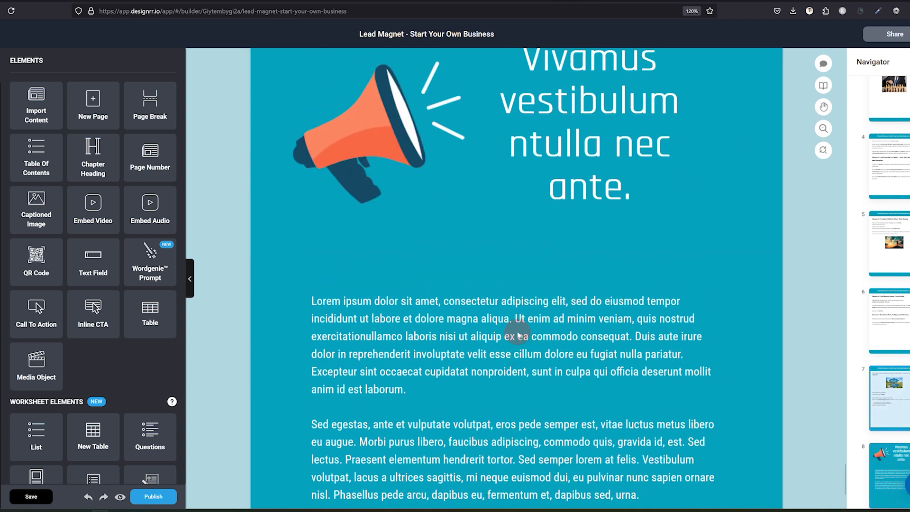
left_click(603, 239)
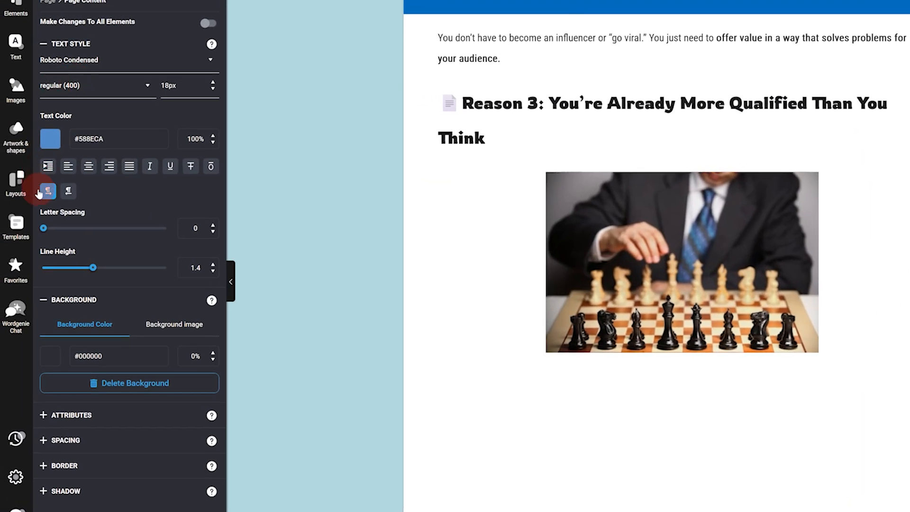
left_click(11, 315)
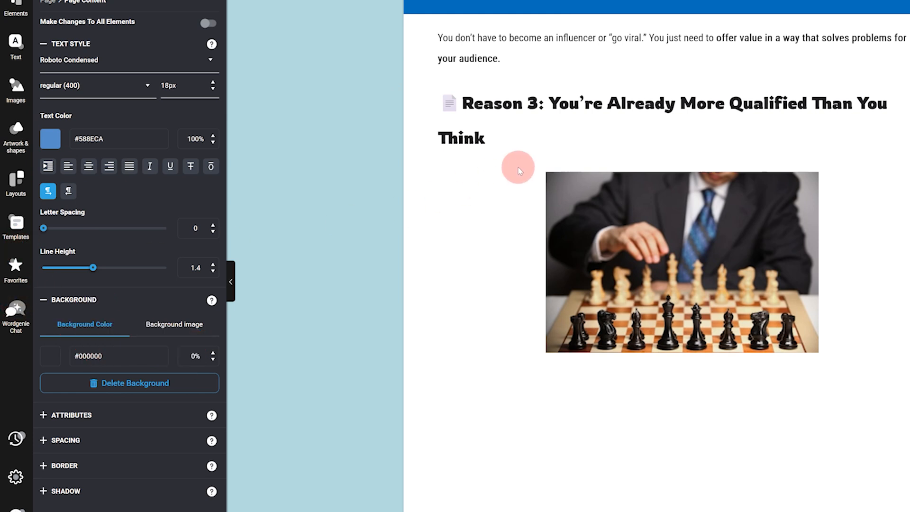
left_click(16, 311)
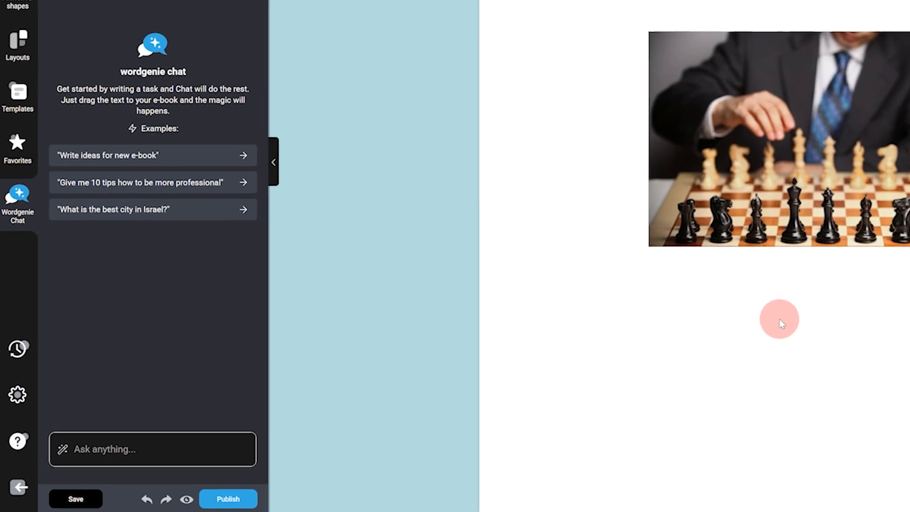
scroll(702, 341, "down", 6)
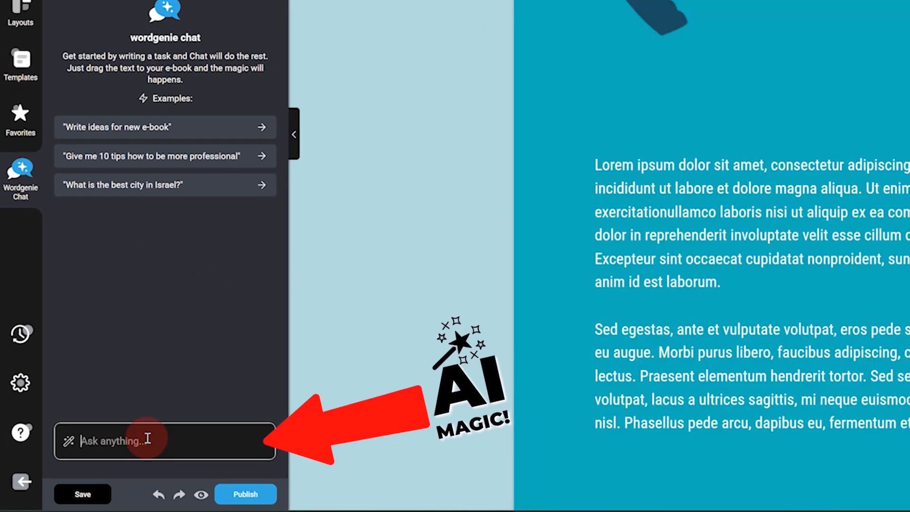
Step: Ask Wordgenie Chat for two paragraphs ending the ebook "Start Your Own Business", as a clear call to action to sign up for the course
left_click(139, 445)
type("C")
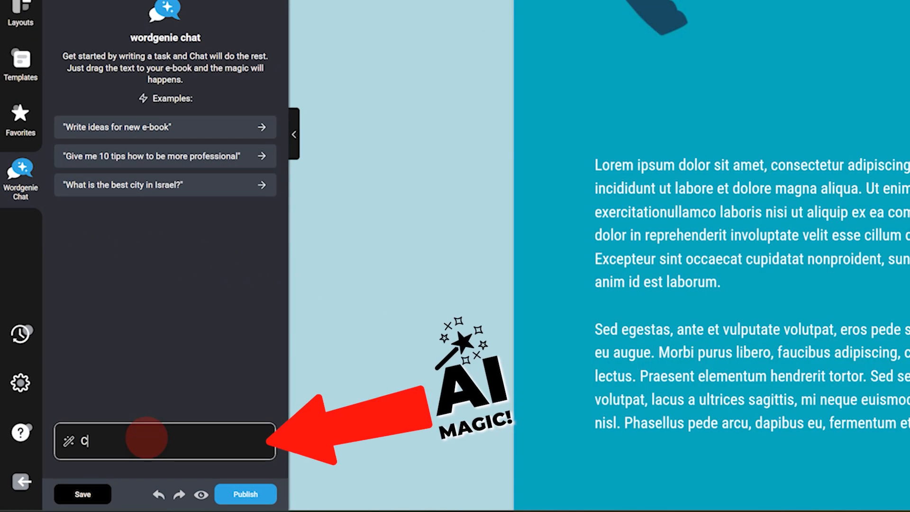
type("an you create two par")
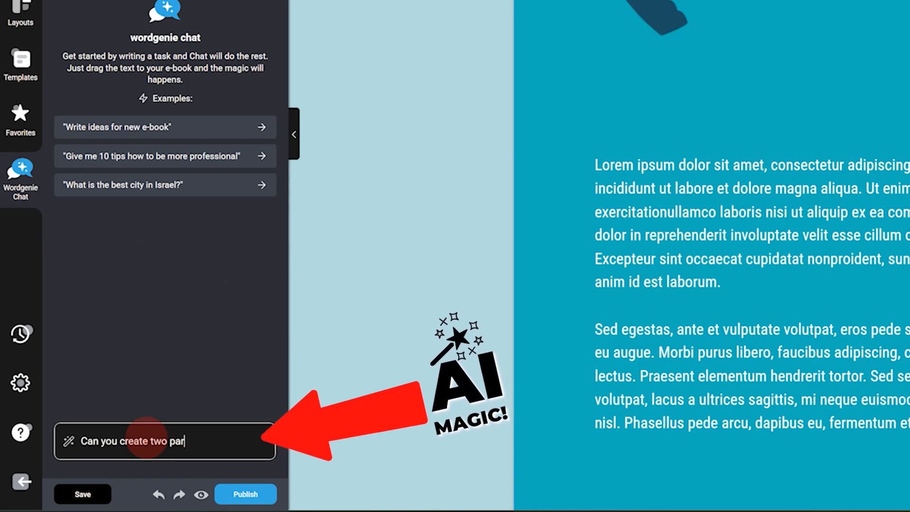
type("agraphs")
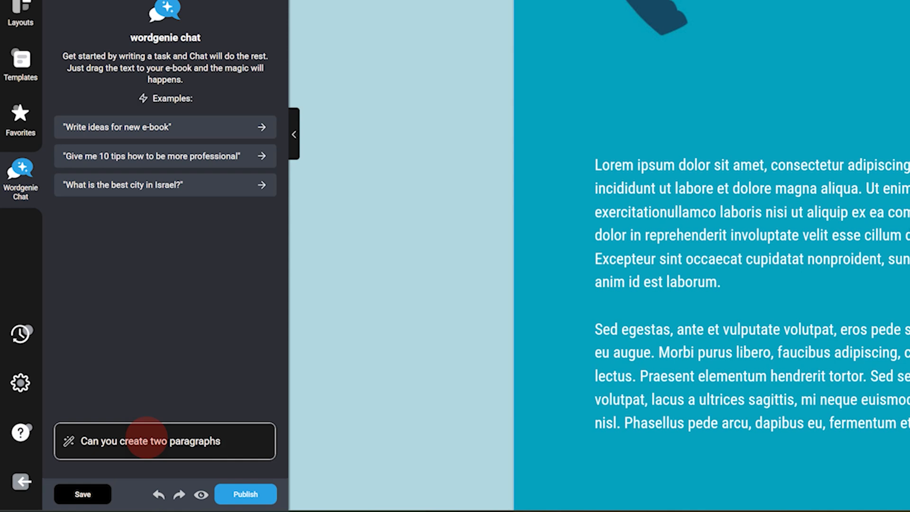
type(" of text for the end of my ebook \"Start Your Own Business\",")
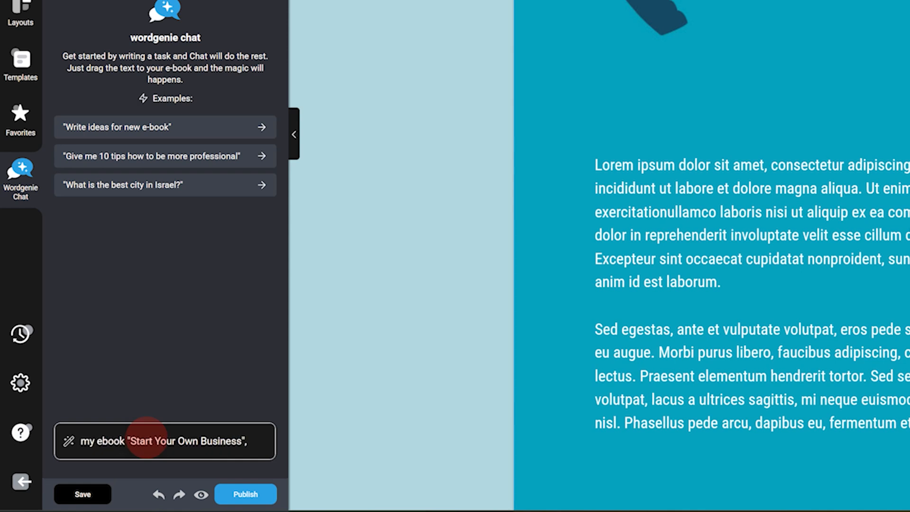
type(" as a clear ")
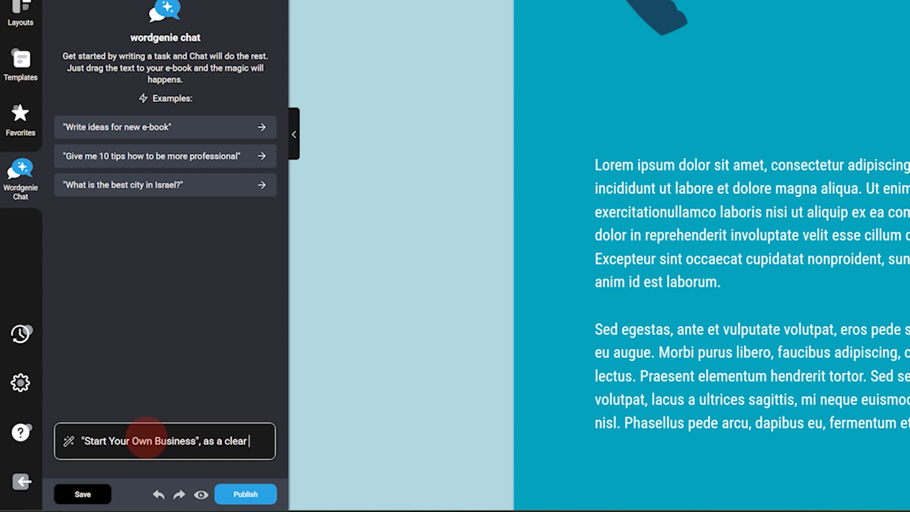
type("call to action for people to sign up for my course?")
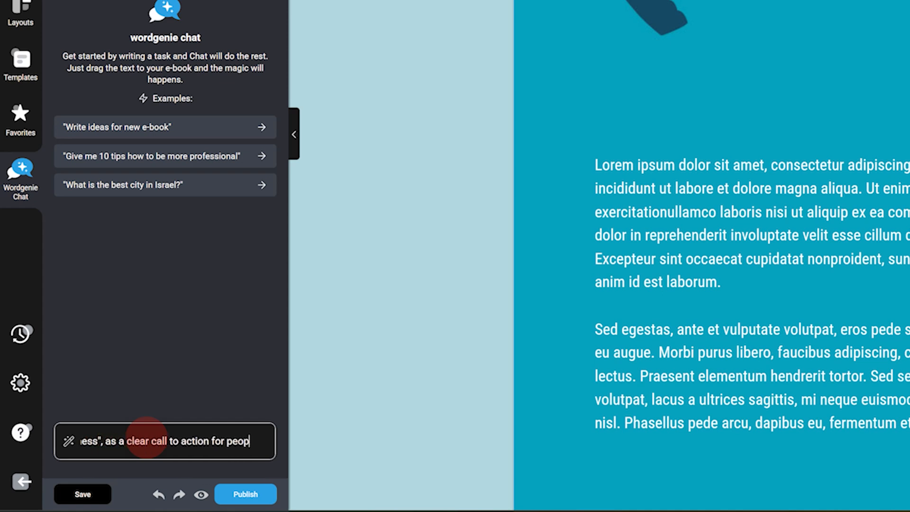
key("Return")
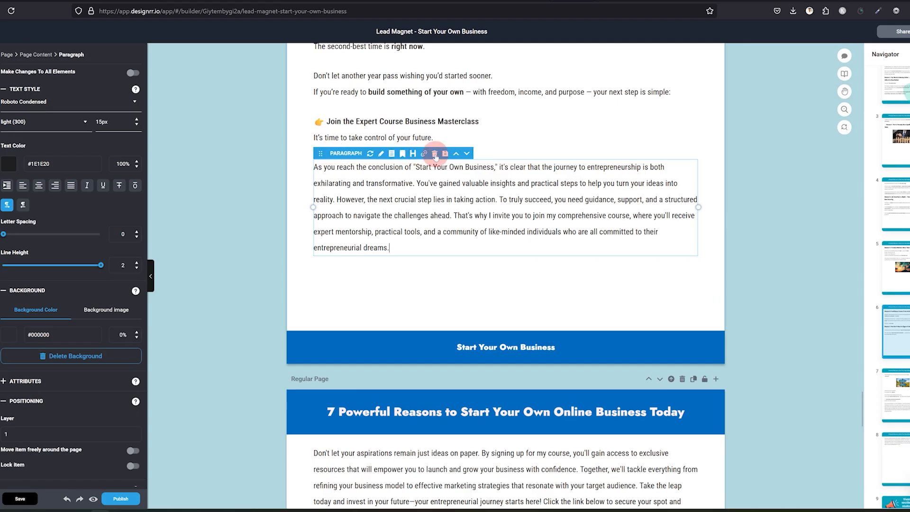
Step: Delete the "As you reach the conclusion" paragraph from the regular page and copy the "Don't let your aspirations" paragraph
type("Don't let your aspirations remain just ideas on paper. By signing up for my course, you'll gain access to exclusive resources that will empower you to launch and grow your business with confidence. Together, we'll tackle everything from refining your business model to effective marketing strategies that resonate with your target audience. Take the leap today and invest in your future—your entrepreneurial journey starts here! Click the link below to secure your spot and embark on the most rewarding adventure of your life.")
left_click_drag(483, 232, 312, 166)
key("ctrl+c")
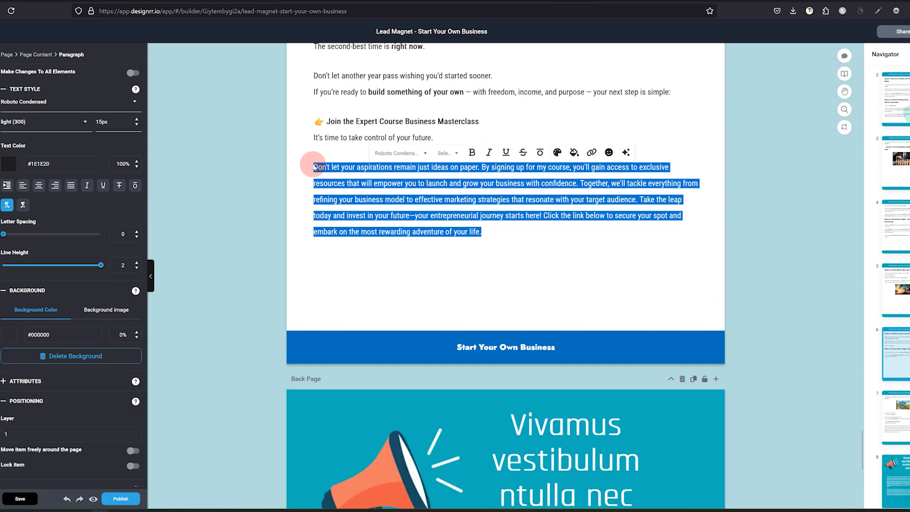
Step: Replace the back page's "Sed egestas" placeholder paragraph with the copied "Don't let your aspirations remain just ideas on paper" paragraph
scroll(511, 277, "down", 6)
scroll(512, 278, "down", 3)
left_click(472, 337)
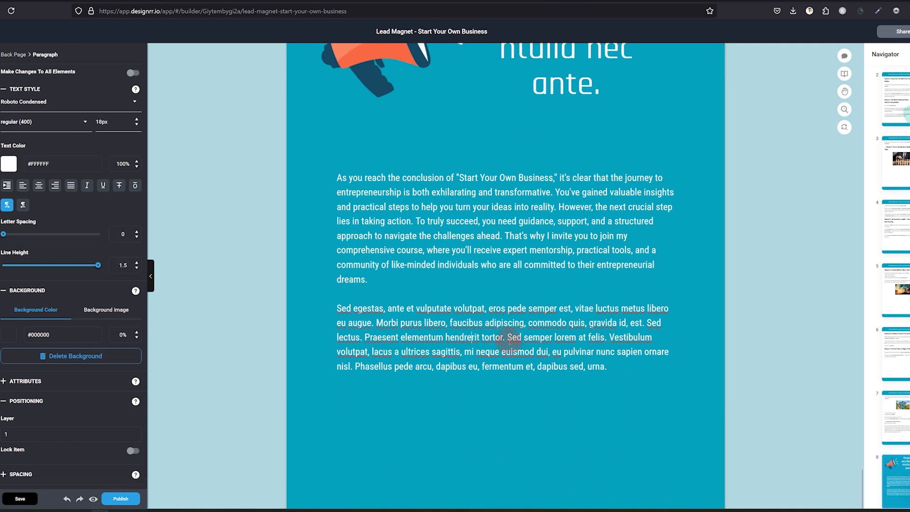
left_click_drag(617, 368, 337, 307)
key("ctrl+v")
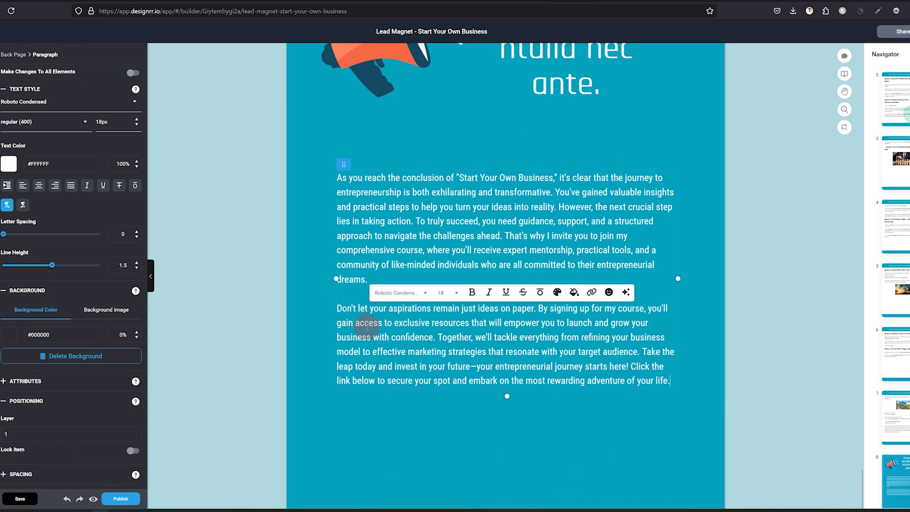
left_click(537, 426)
left_click(775, 342)
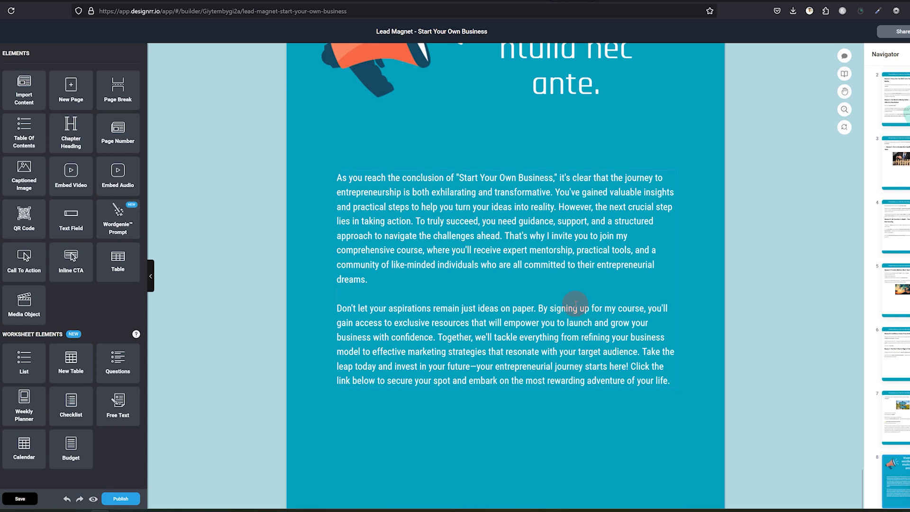
Step: Insert a Call To Action block on a new regular page and ask Wordgenie Chat for a call to action about 30 words long that urges people
left_click_drag(46, 266, 370, 394)
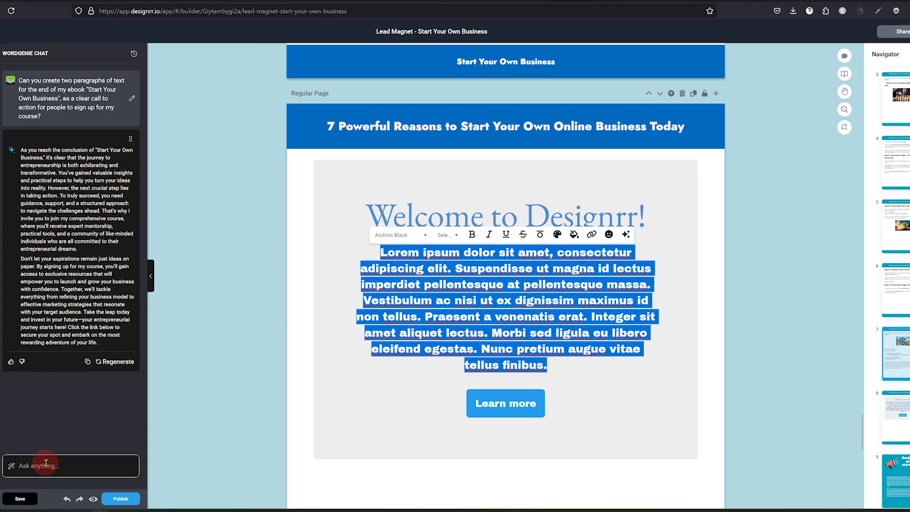
type("C")
type("an you create a call to act")
type("ion for this product")
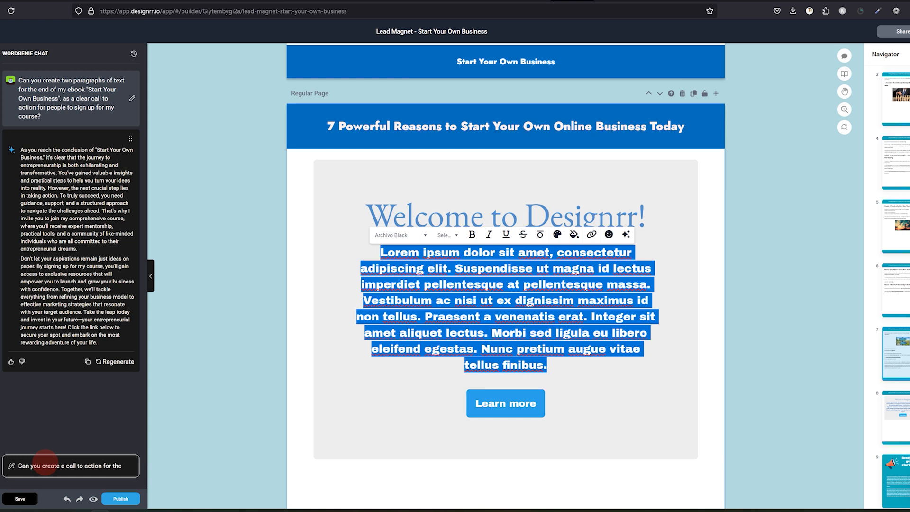
type(" that is about")
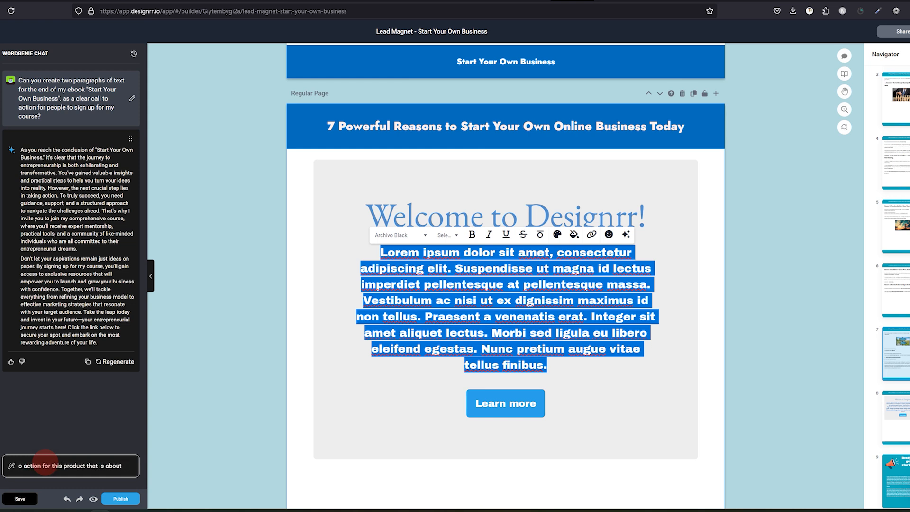
type(" 30 words long and ")
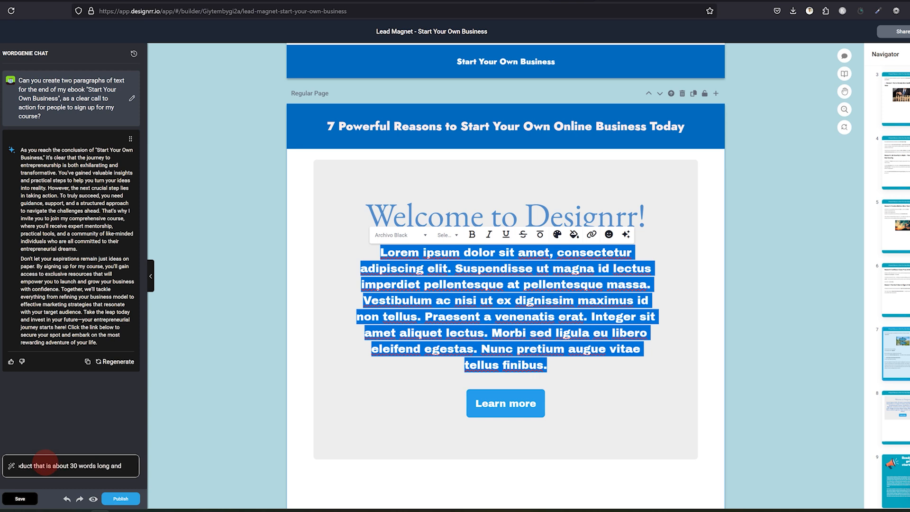
type("urges people")
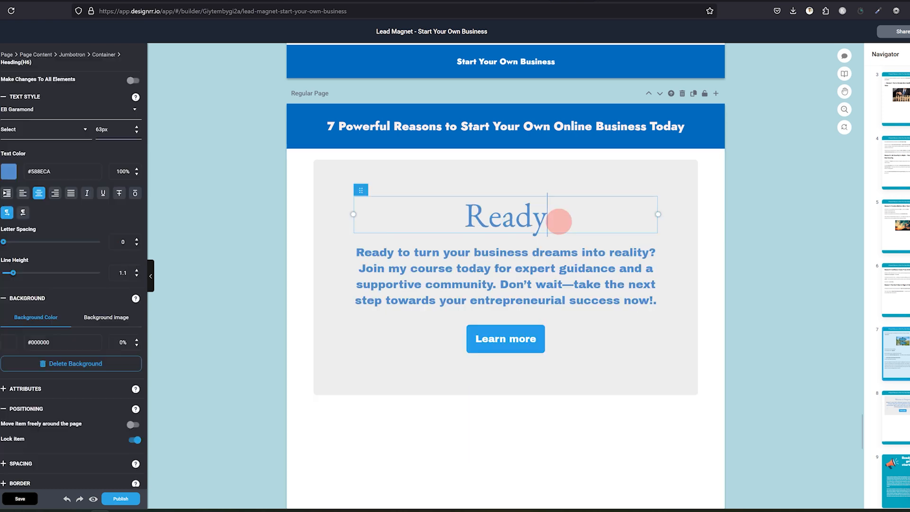
Step: Change the call-to-action block's heading to "Ready to take the next step?!" and set its font to Rowdies
type("to")
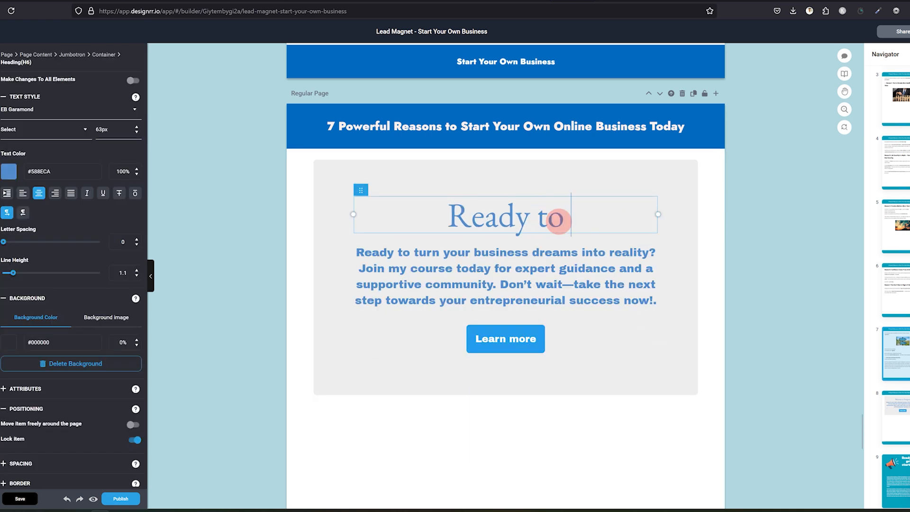
type(" take the next")
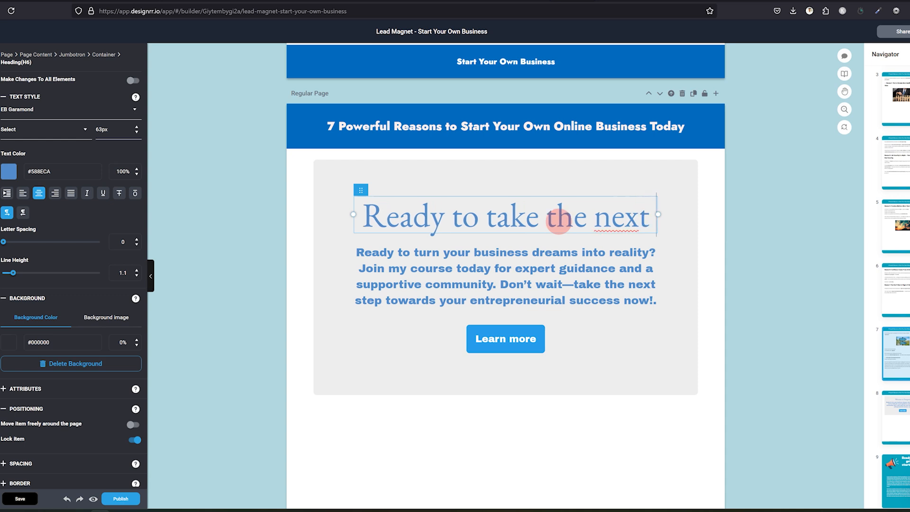
type(" step?!")
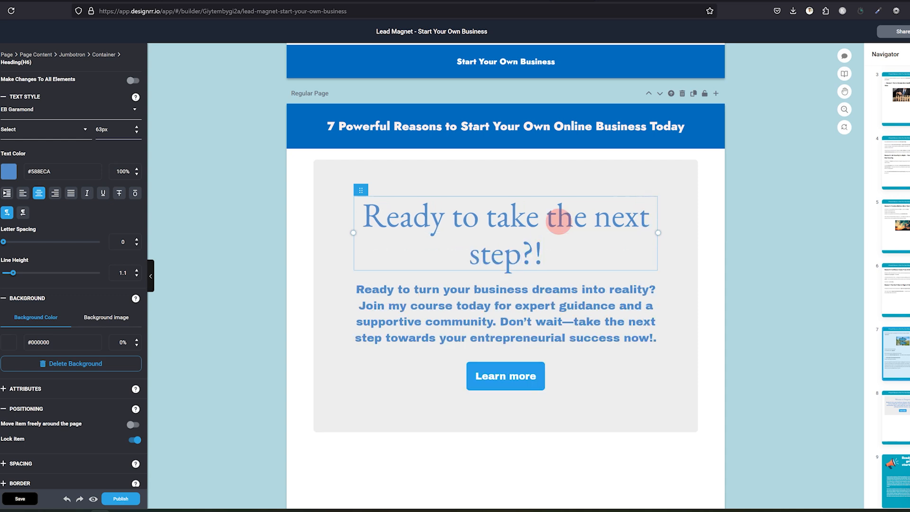
left_click_drag(571, 252, 349, 210)
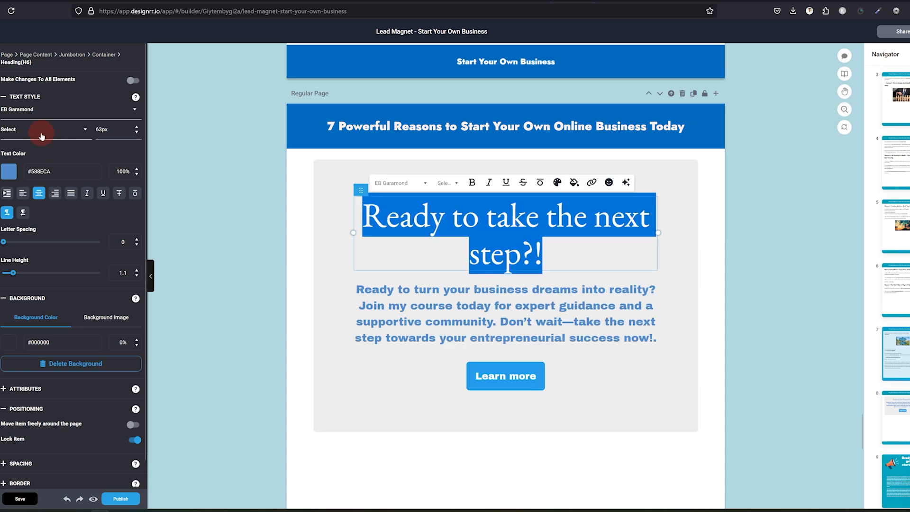
left_click(32, 113)
left_click(21, 176)
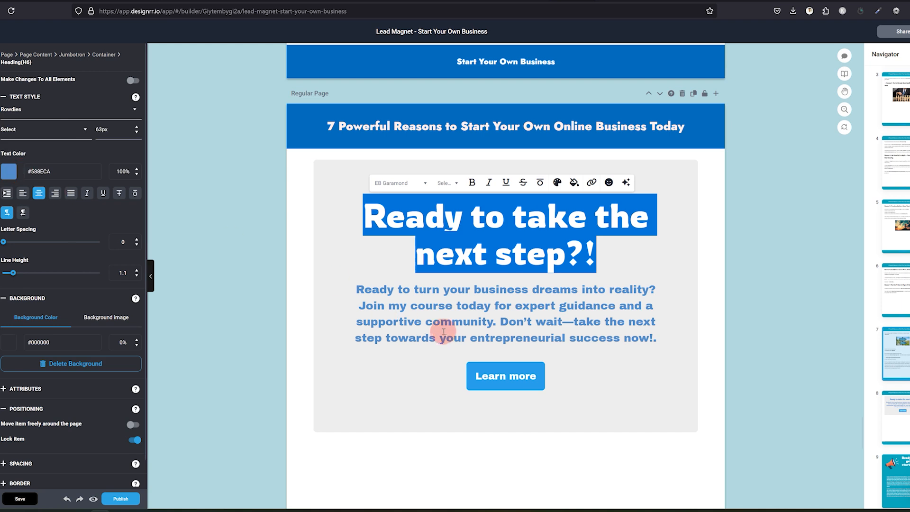
Step: Relabel the block's "Learn more" button as "Sign up here" and give it the orange background color #CC5917
left_click(507, 380)
left_click(10, 341)
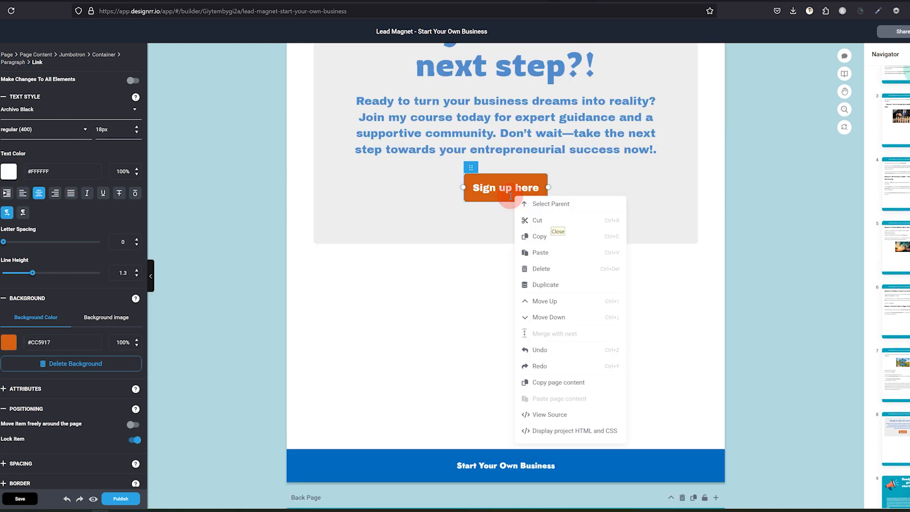
left_click(472, 174)
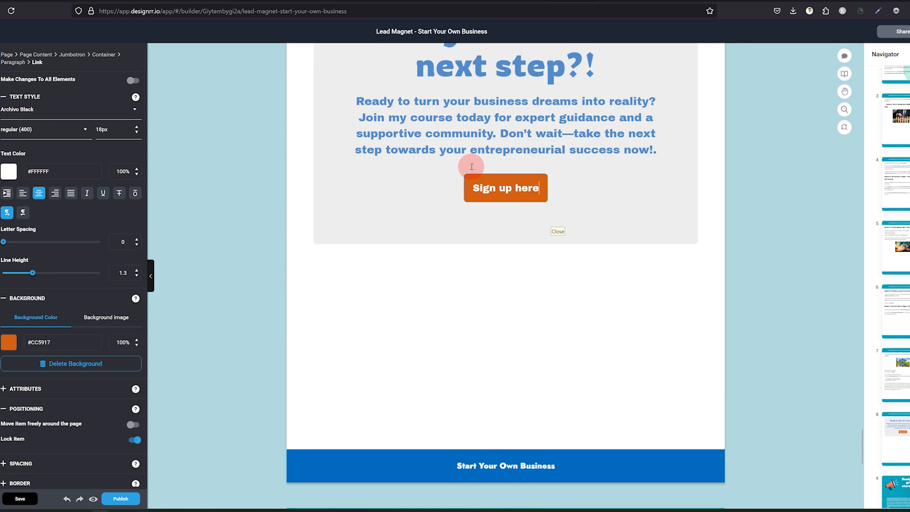
left_click(492, 188)
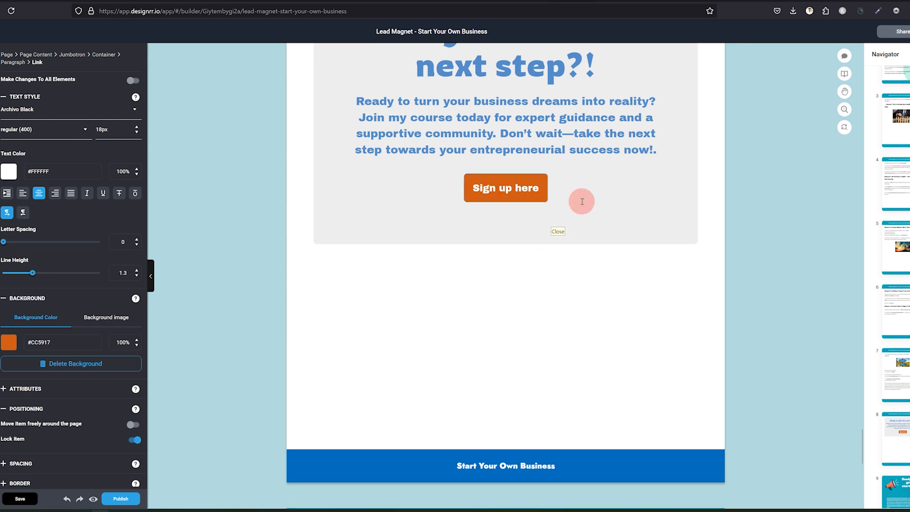
left_click(607, 198)
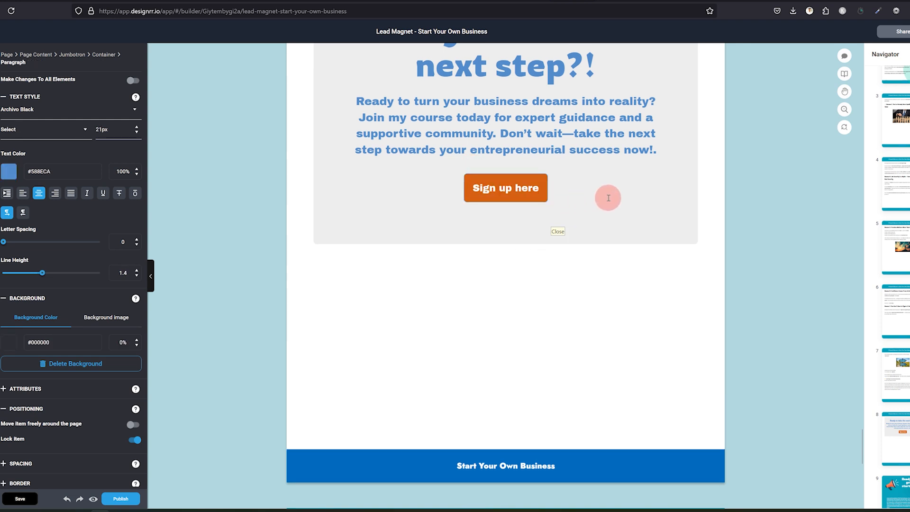
left_click(695, 200)
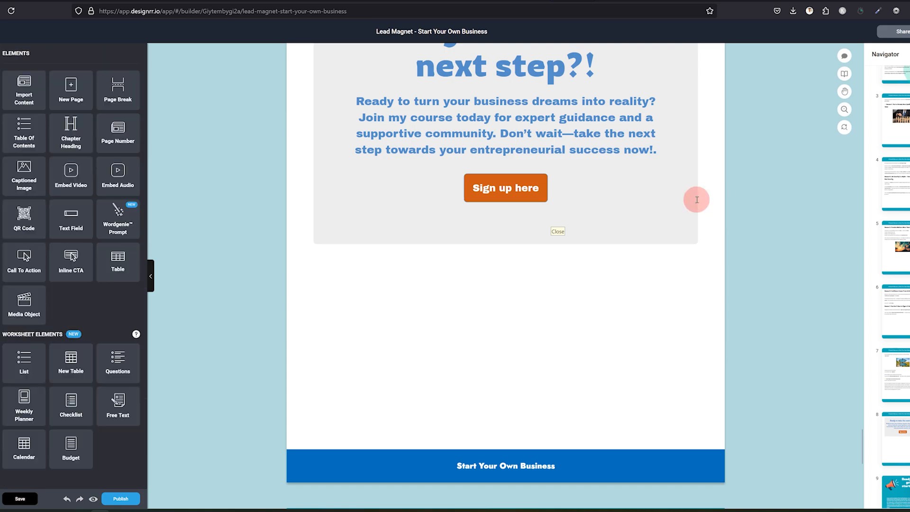
Step: Set the opacity of the call-to-action block's #EEEEEE background to 70%, over the laptop typing photo
scroll(697, 202, "up", 7)
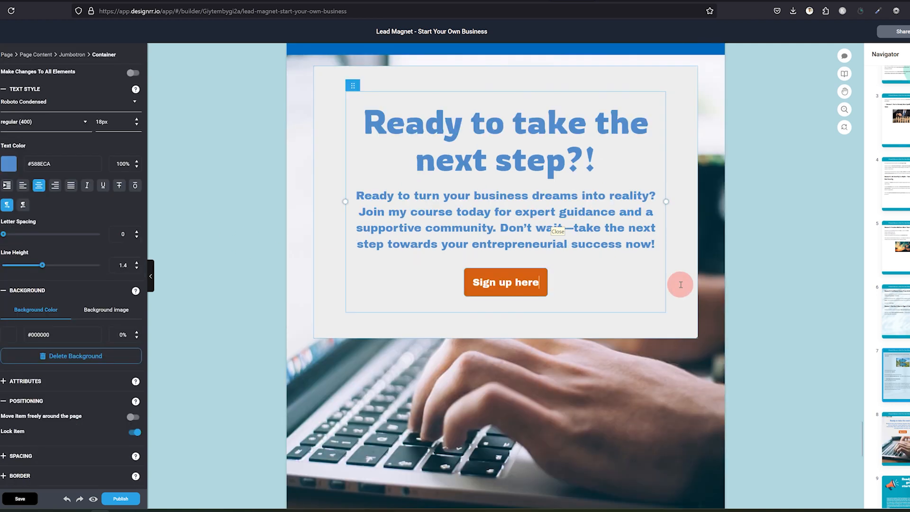
left_click(681, 285)
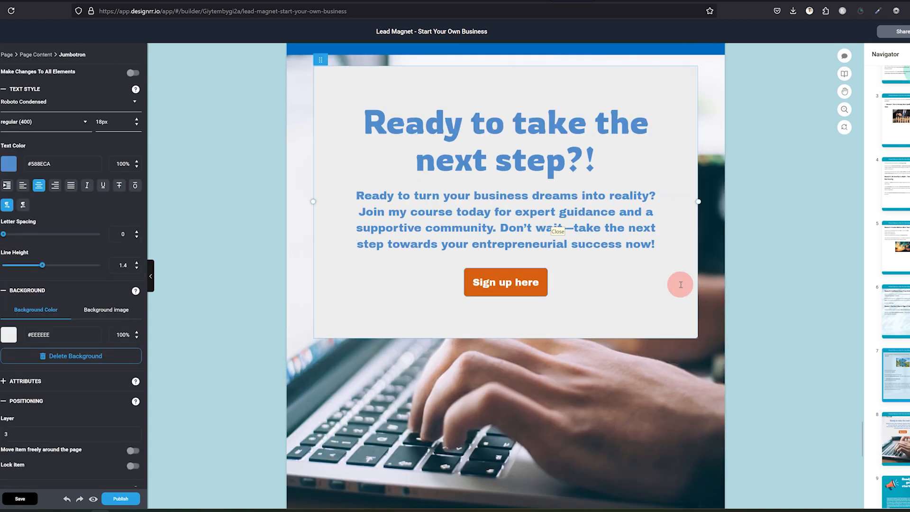
left_click(103, 333)
type("80")
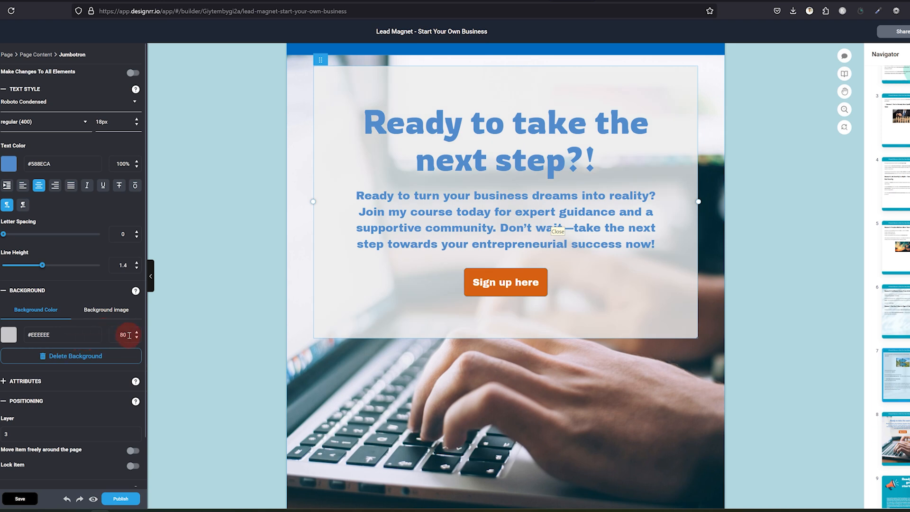
key("BackSpace")
key("BackSpace")
type("7")
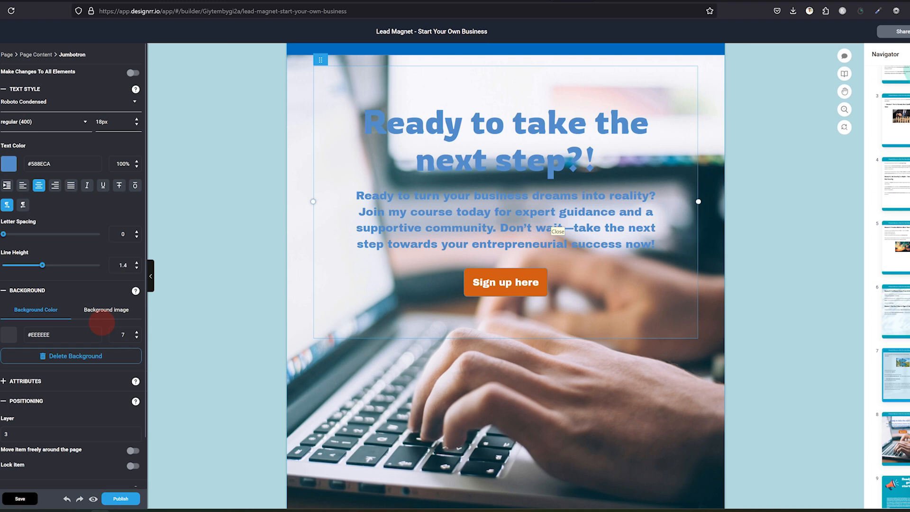
type("0")
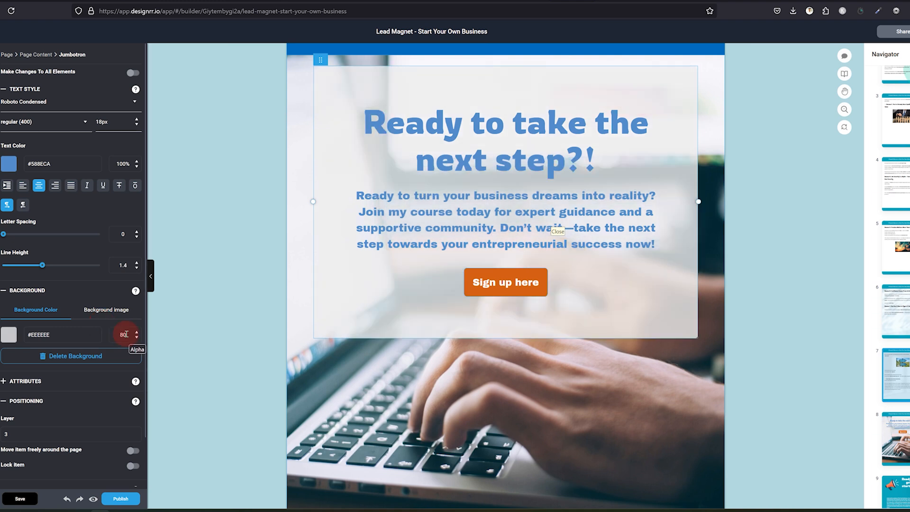
left_click_drag(128, 335, 102, 324)
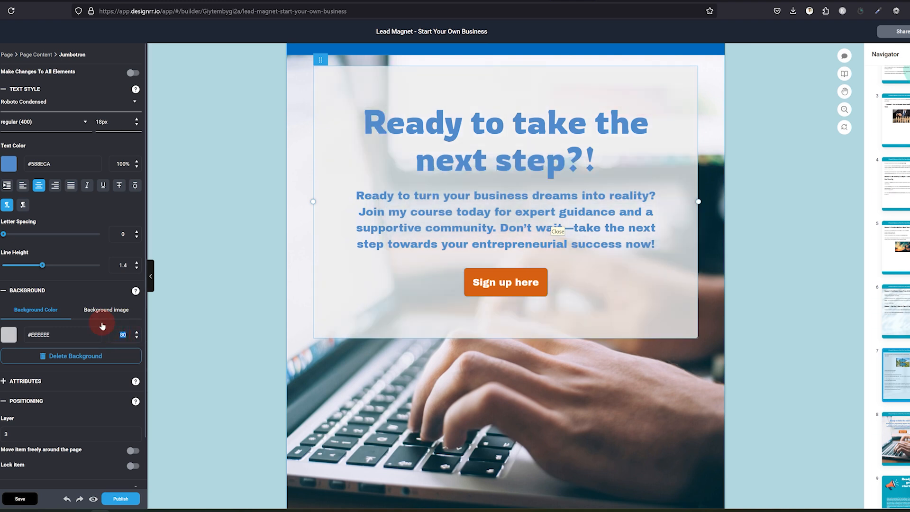
type("7")
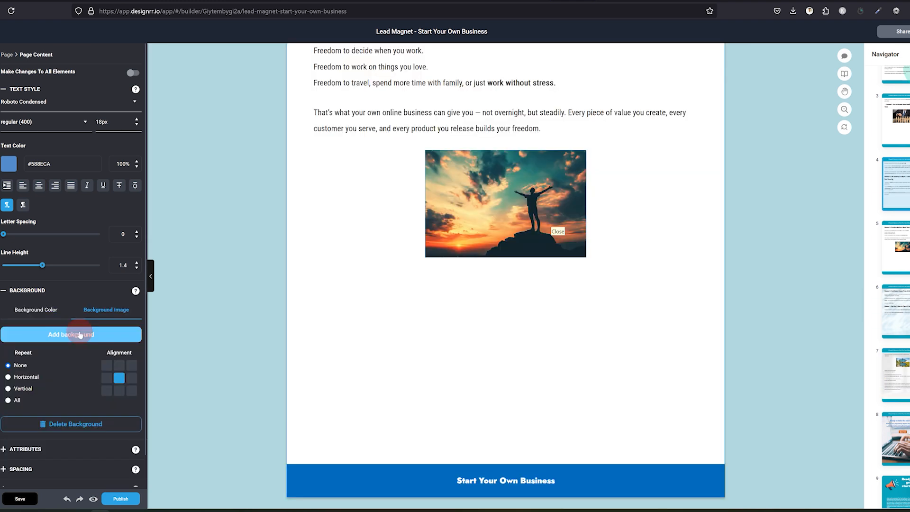
Step: Apply the light grey background image to the page with the sunset photo and the light blue one to the Reason 4 page
left_click(81, 162)
left_click(108, 81)
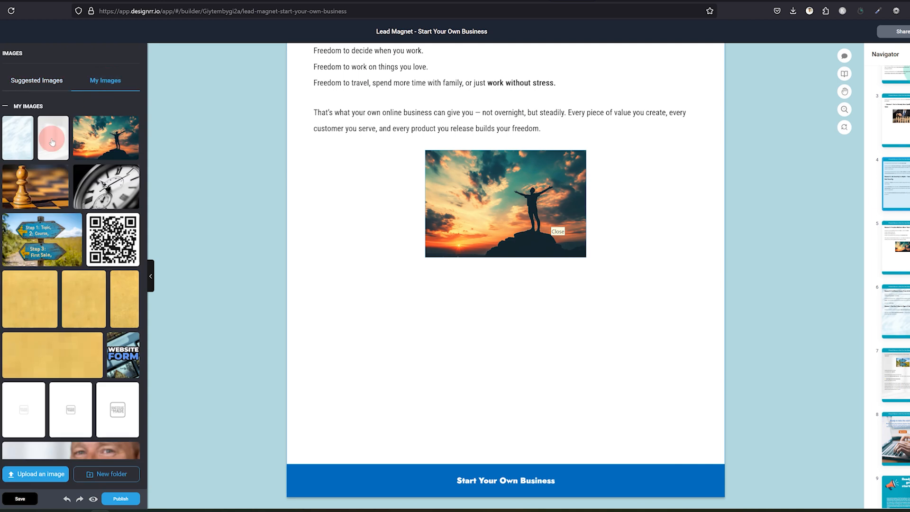
left_click(53, 137)
scroll(393, 251, "up", 5)
scroll(397, 257, "up", 10)
left_click(302, 212)
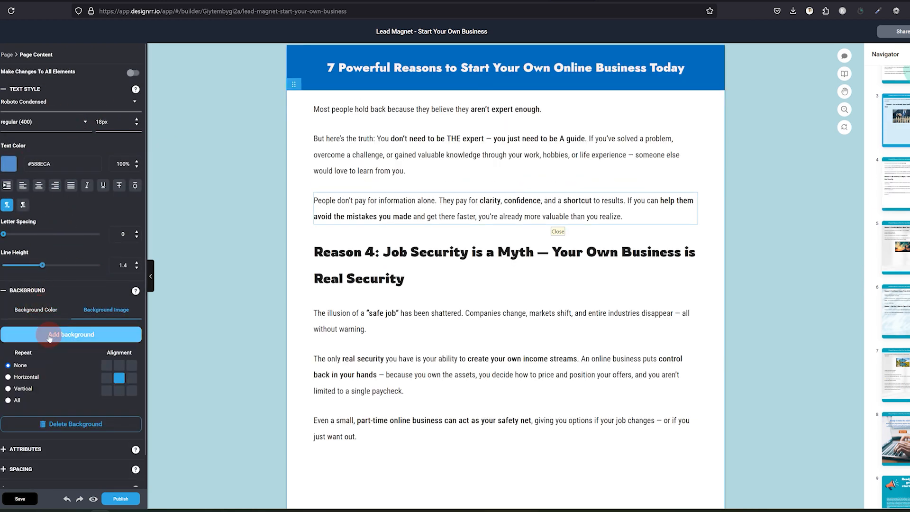
left_click(49, 336)
Step: Apply the light grey background image from My Images to the Reason 3 page and to the page with Reasons 1 and 2
scroll(550, 301, "up", 5)
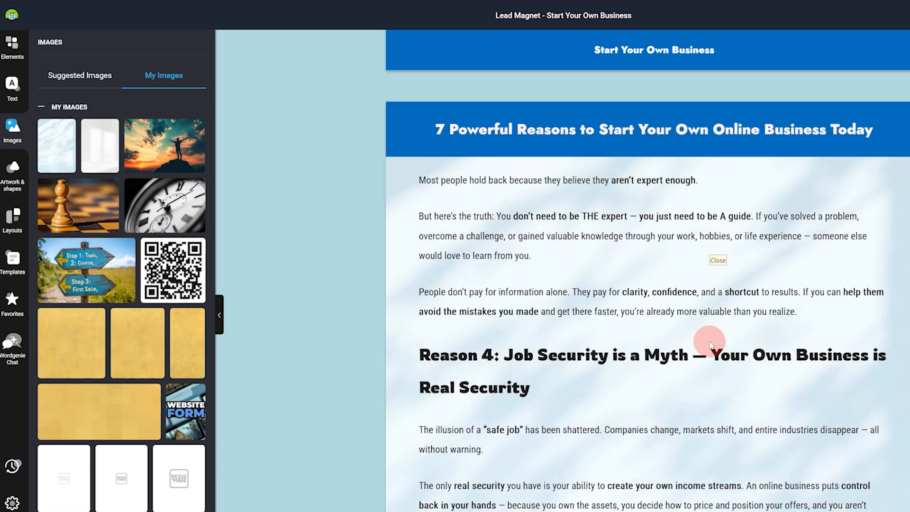
left_click(869, 335)
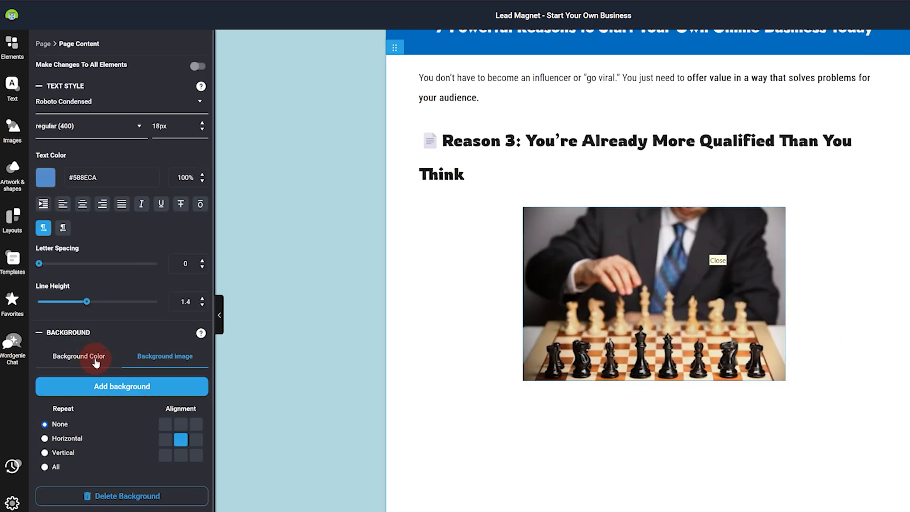
left_click(108, 397)
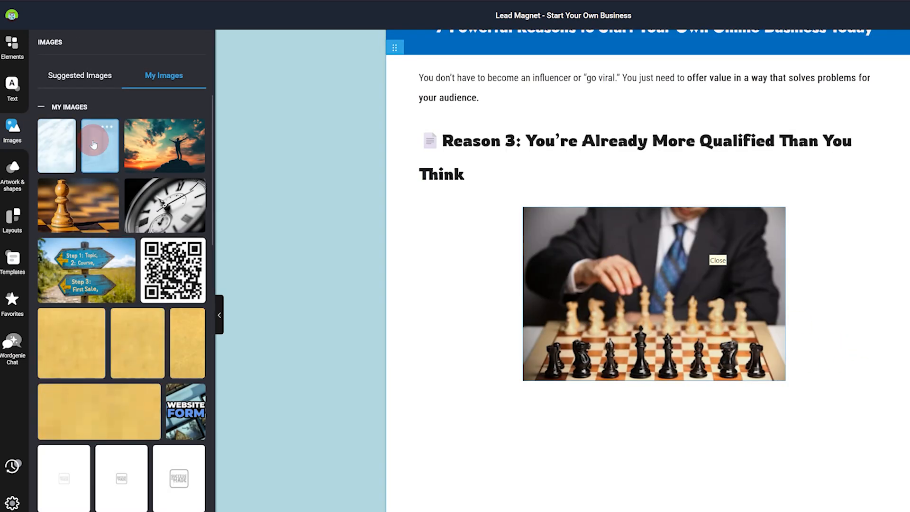
scroll(482, 351, "up", 10)
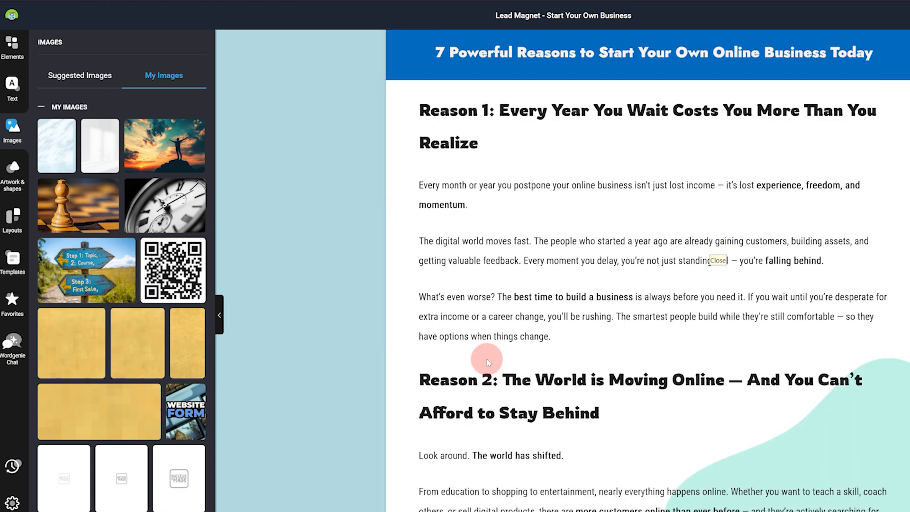
scroll(488, 359, "down", 2)
left_click(878, 199)
left_click(92, 387)
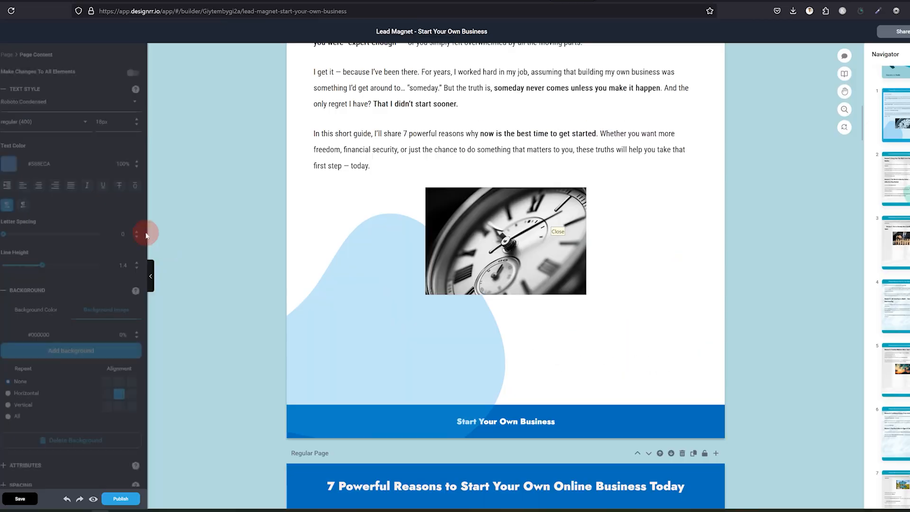
Step: Apply the light blue background image to the introduction page with the clock photo and look over the cover and following pages
left_click(105, 312)
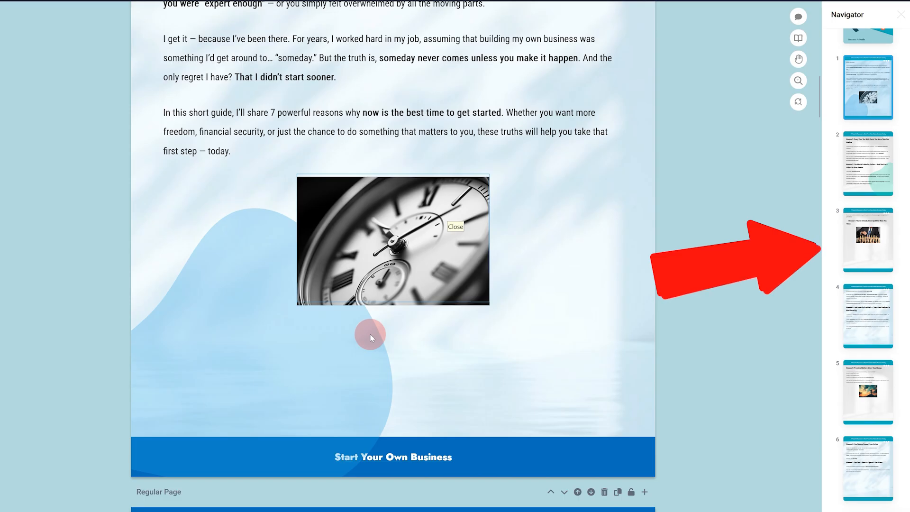
scroll(371, 335, "up", 10)
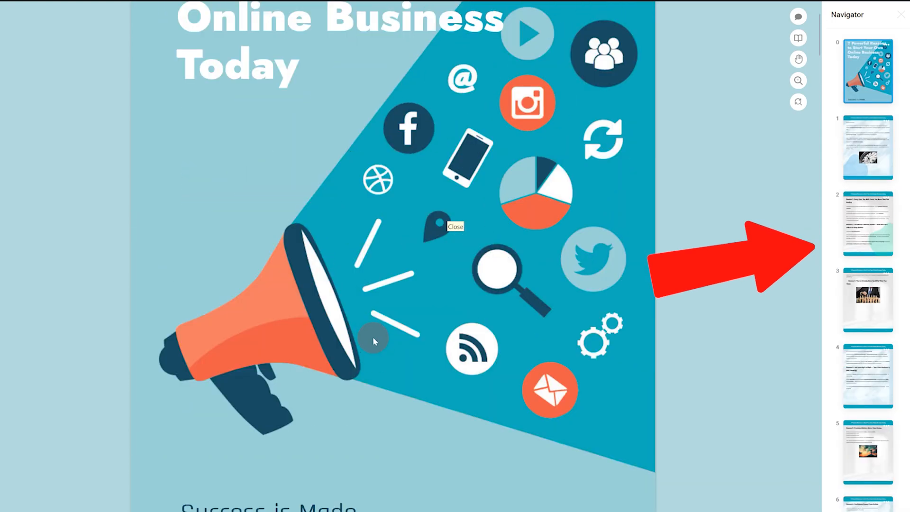
scroll(373, 337, "down", 5)
scroll(371, 427, "down", 5)
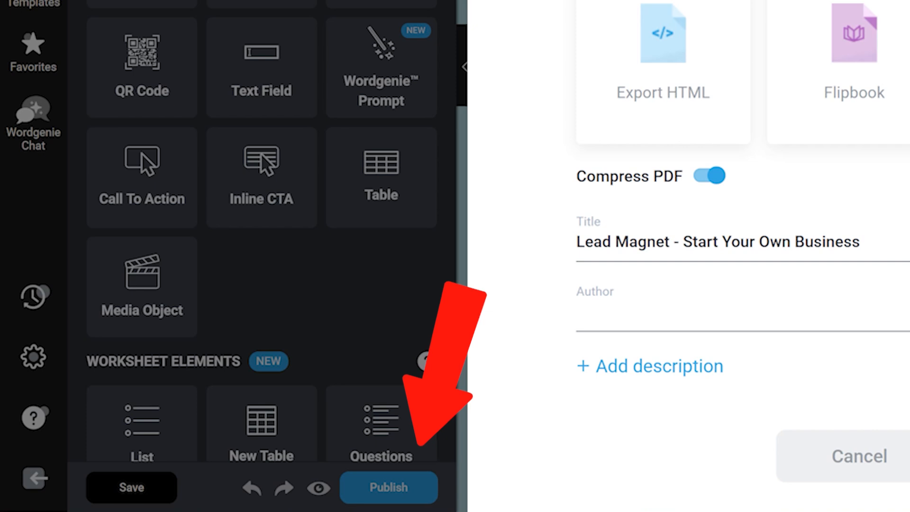
Step: Publish the ebook as a PDF and review its exported pages, including the Reason 6 and call-to-action pages
left_click(329, 296)
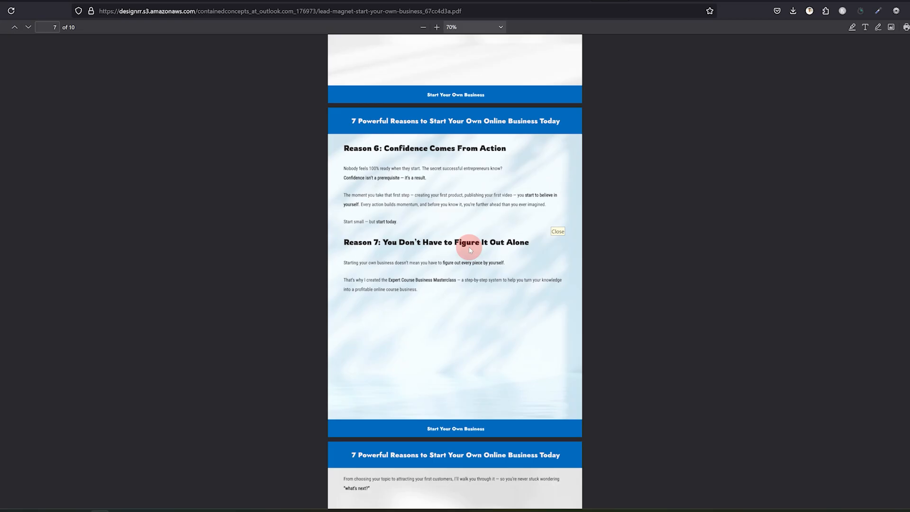
scroll(469, 247, "down", 15)
scroll(469, 247, "up", 15)
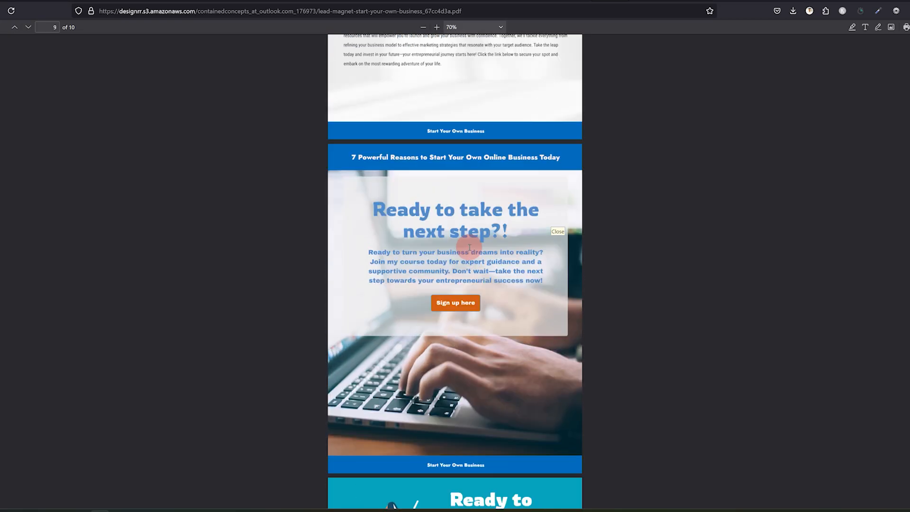
scroll(470, 250, "up", 4)
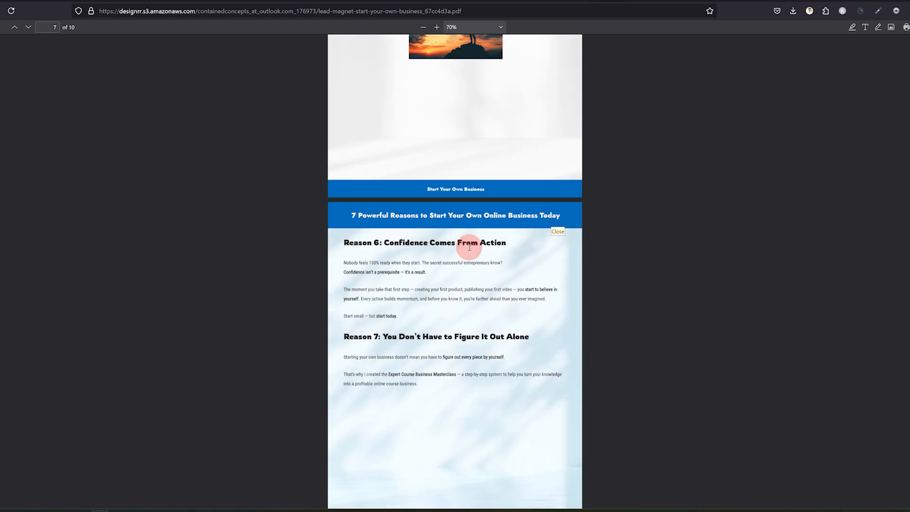
Step: Look back over the Reason 5 and preceding pages of the exported PDF, then return to the eBooks project overview
scroll(469, 247, "up", 10)
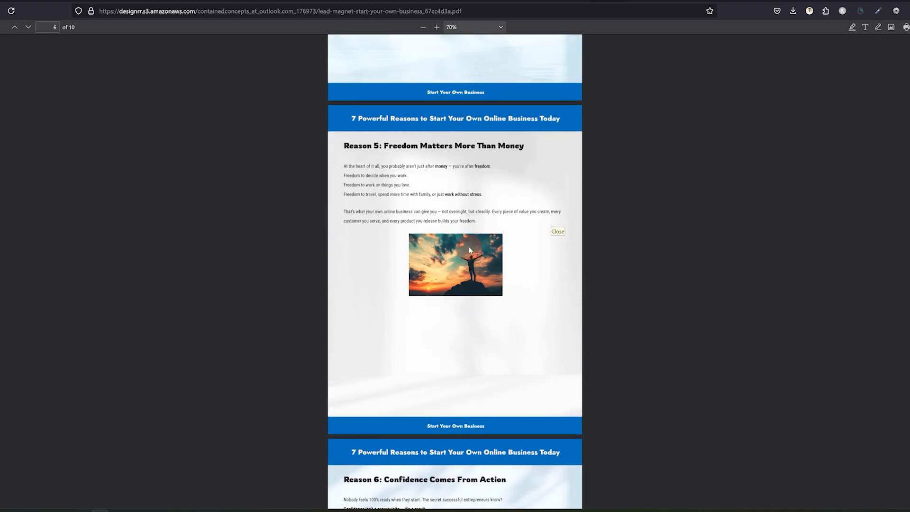
scroll(470, 250, "up", 5)
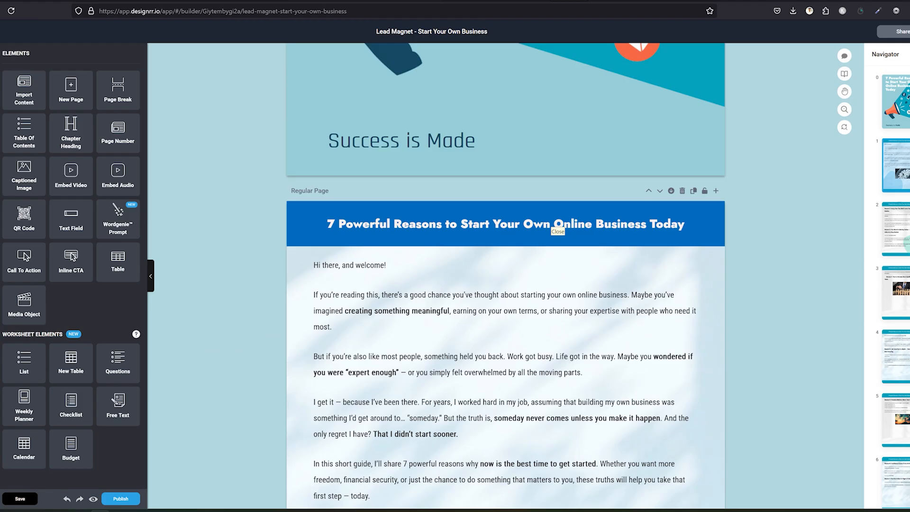
left_click(1, 486)
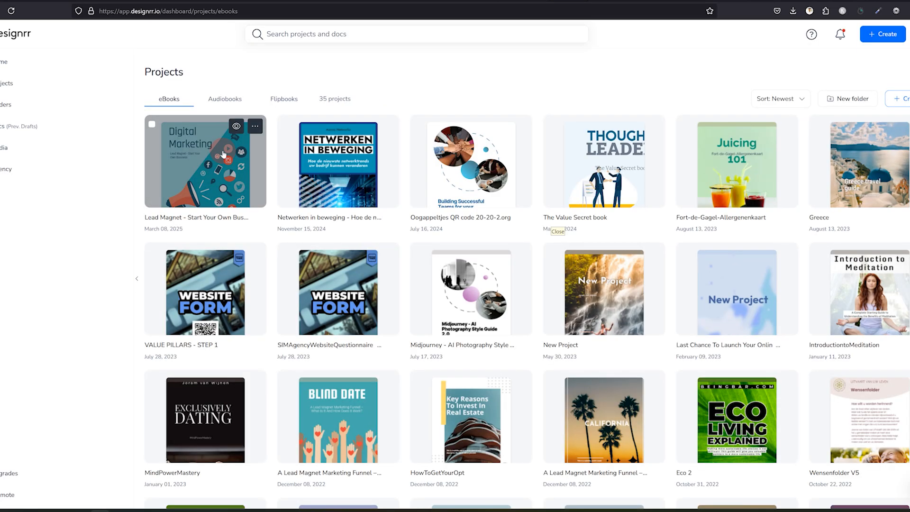
Step: Preview the Lead Magnet ebook's cover as the Coverback + Iphone 3D cover in the Cover & Mockup Creator, and close the preview
left_click(254, 127)
left_click(303, 125)
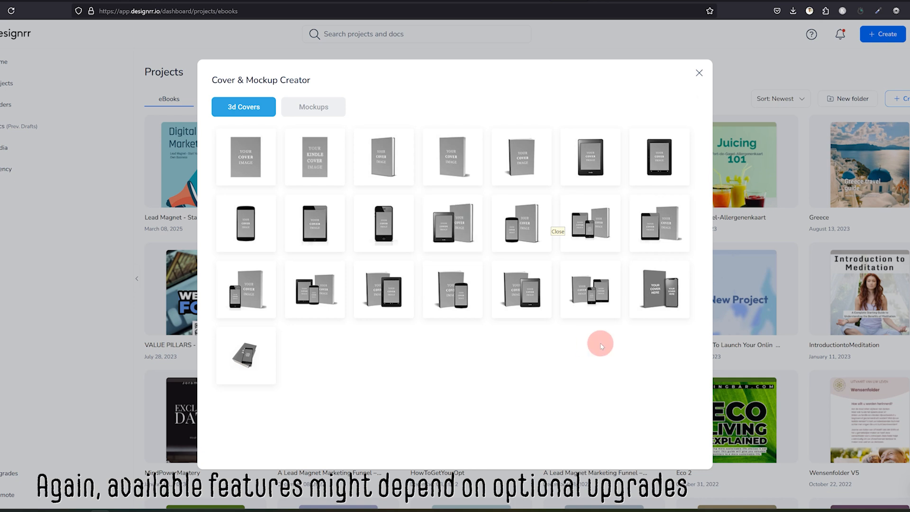
left_click(660, 290)
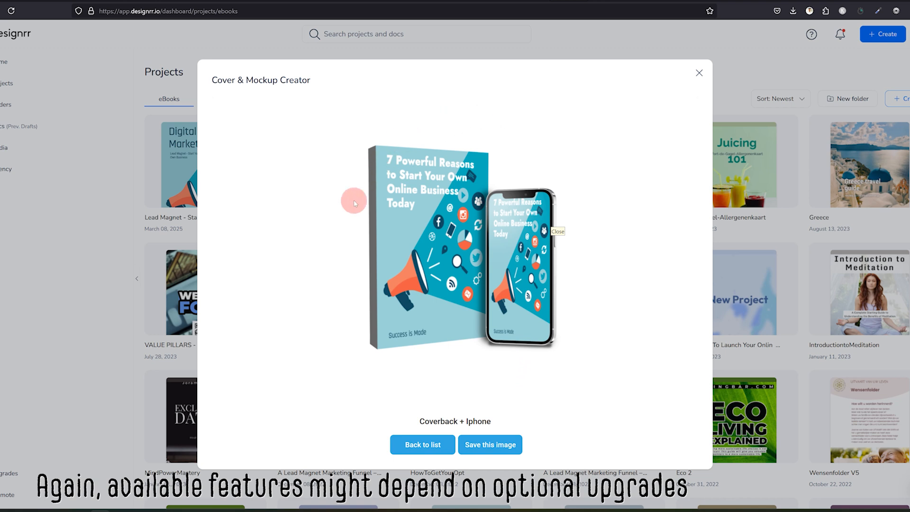
left_click(698, 73)
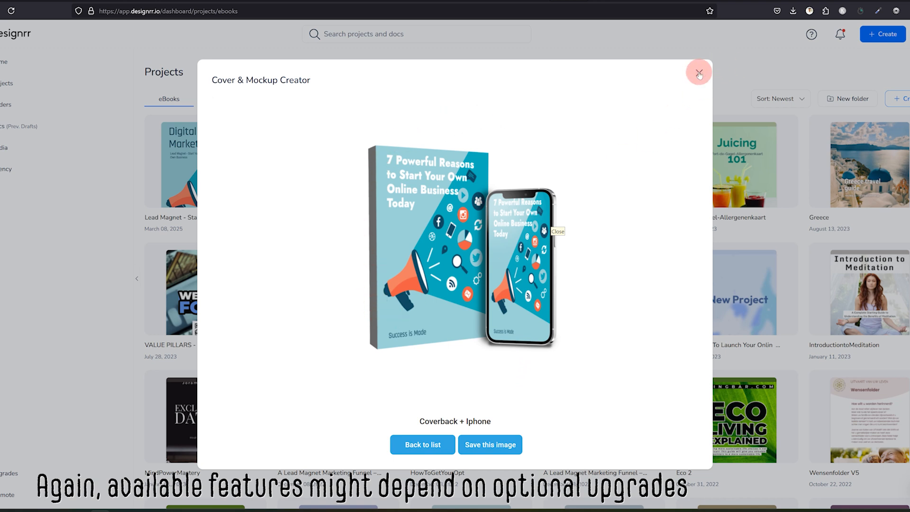
Step: Generate the standalone Coverback 3D book cover for the Lead Magnet ebook and inspect it enlarged
left_click(521, 157)
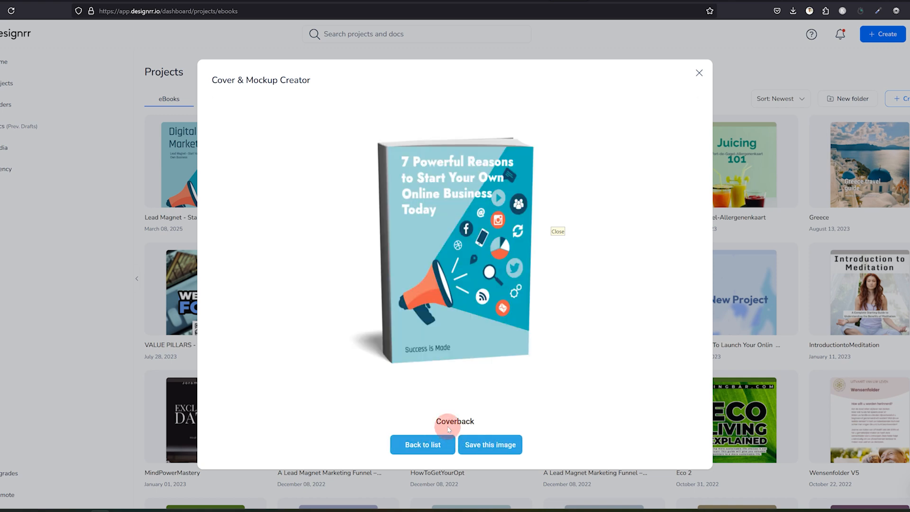
key("ctrl+plus")
key("ctrl+plus")
key("ctrl+plus")
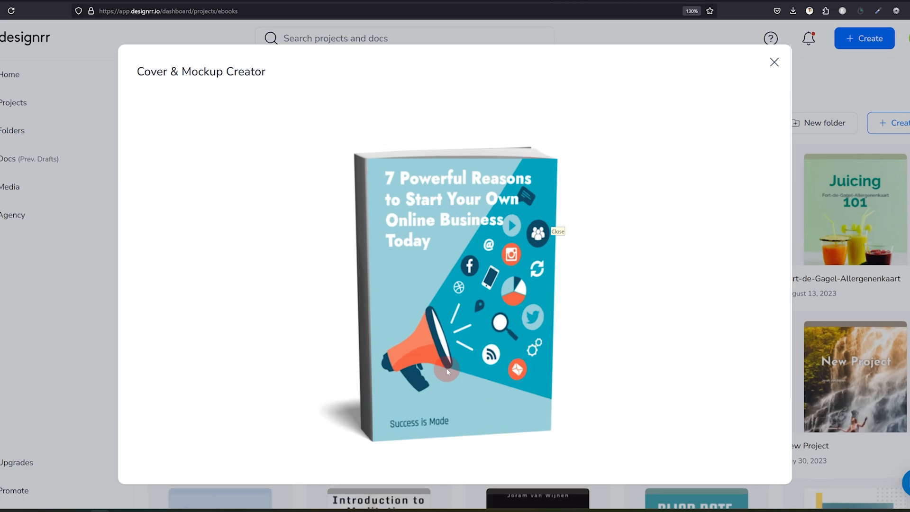
key("ctrl+0")
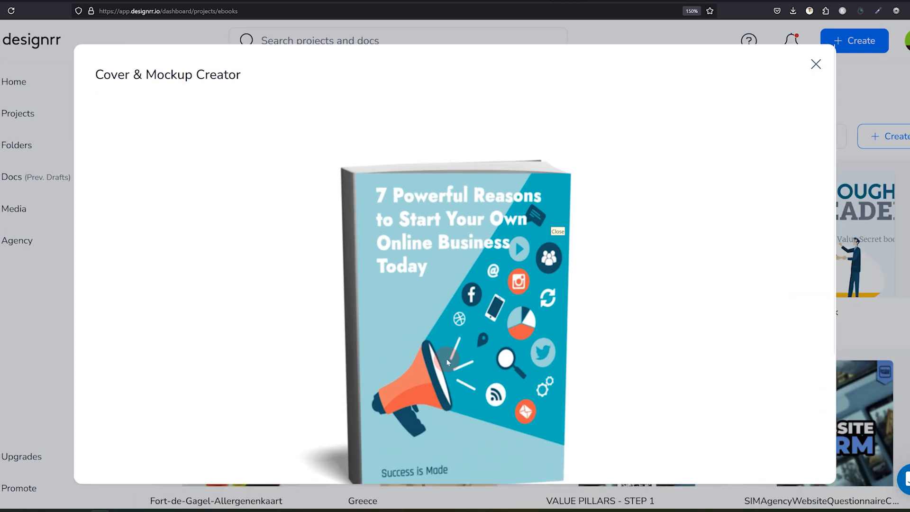